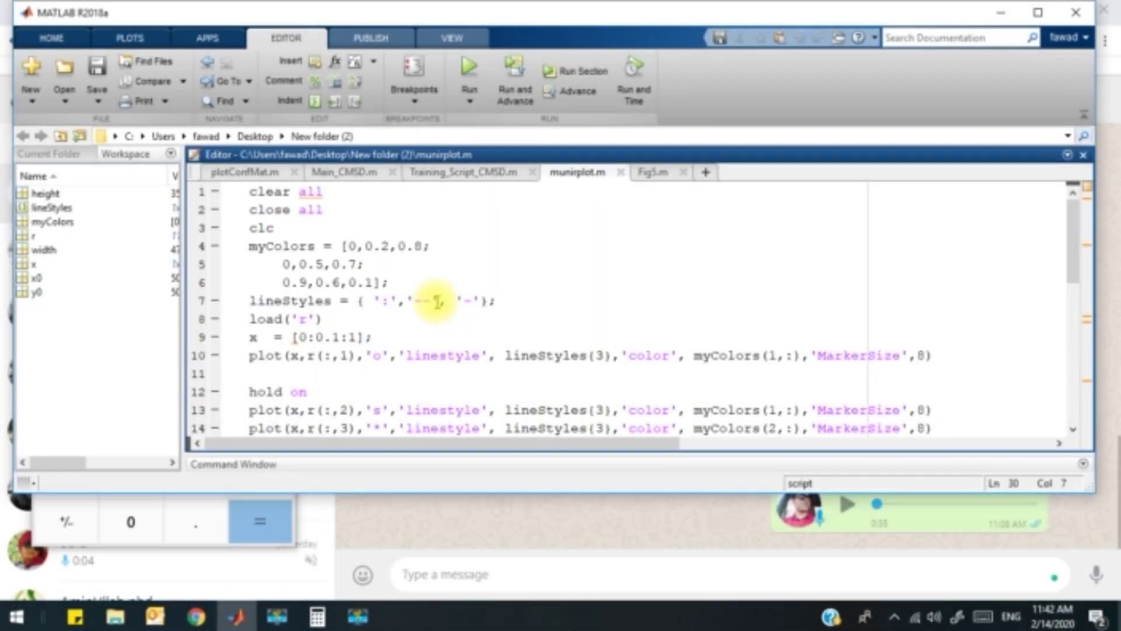
Step: Run the munirplot.m script from the Editor to draw the SU Throughput vs Arrival Rate plot
scroll(435, 302, down, 8)
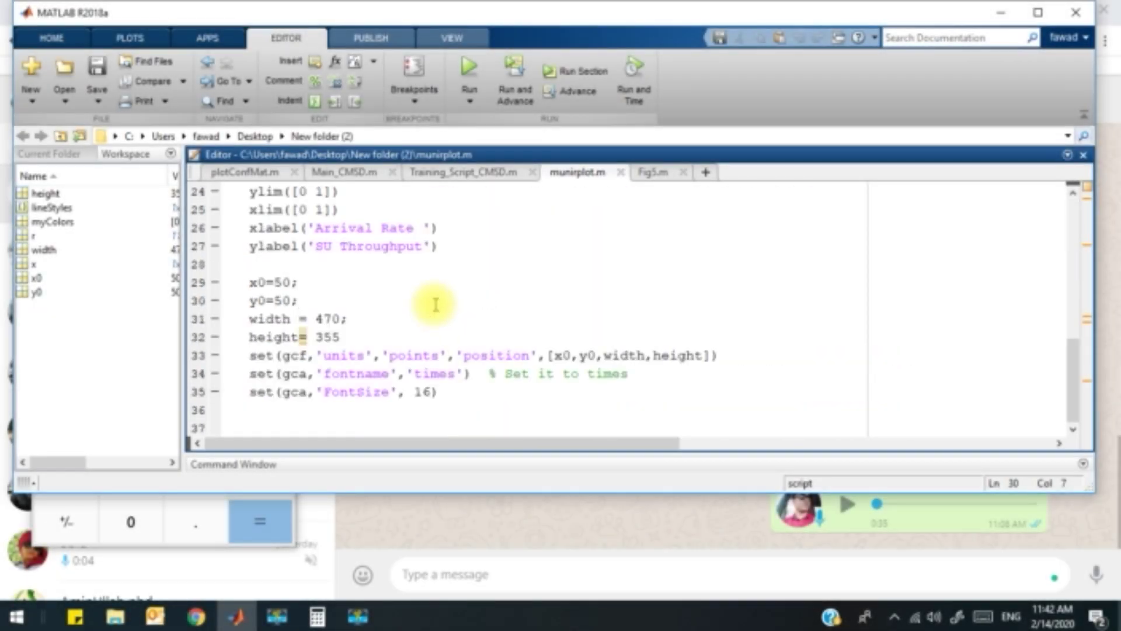
click(468, 70)
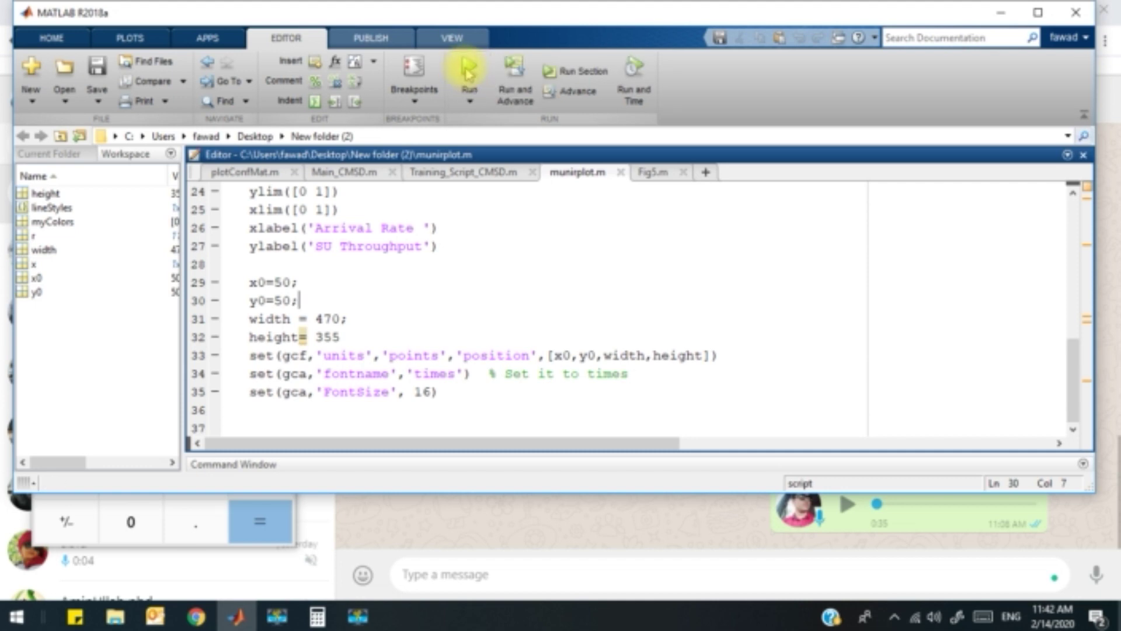
Step: Move Figure 1 to the right and minimize the other windows, leaving the throughput plot active
drag(371, 144, 676, 76)
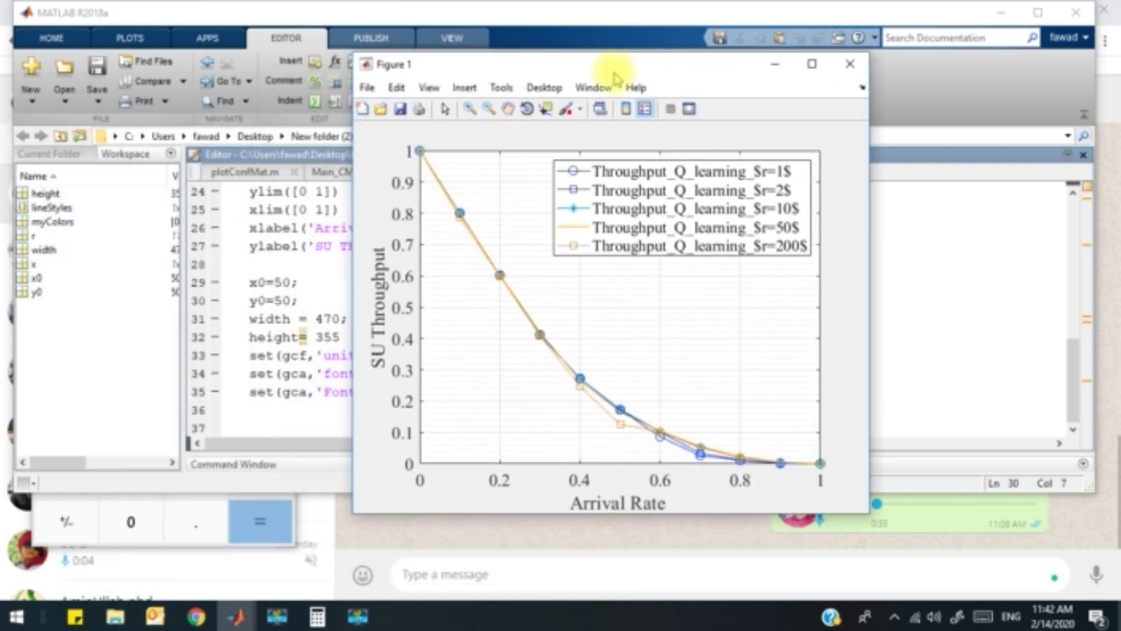
drag(607, 75, 824, 71)
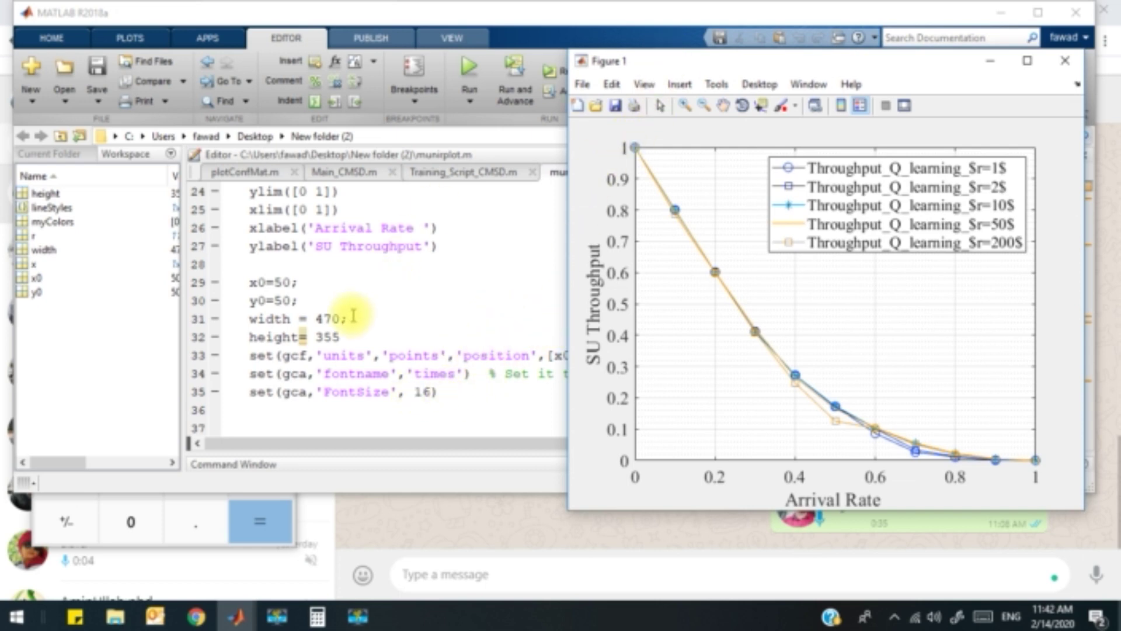
drag(772, 73, 458, 42)
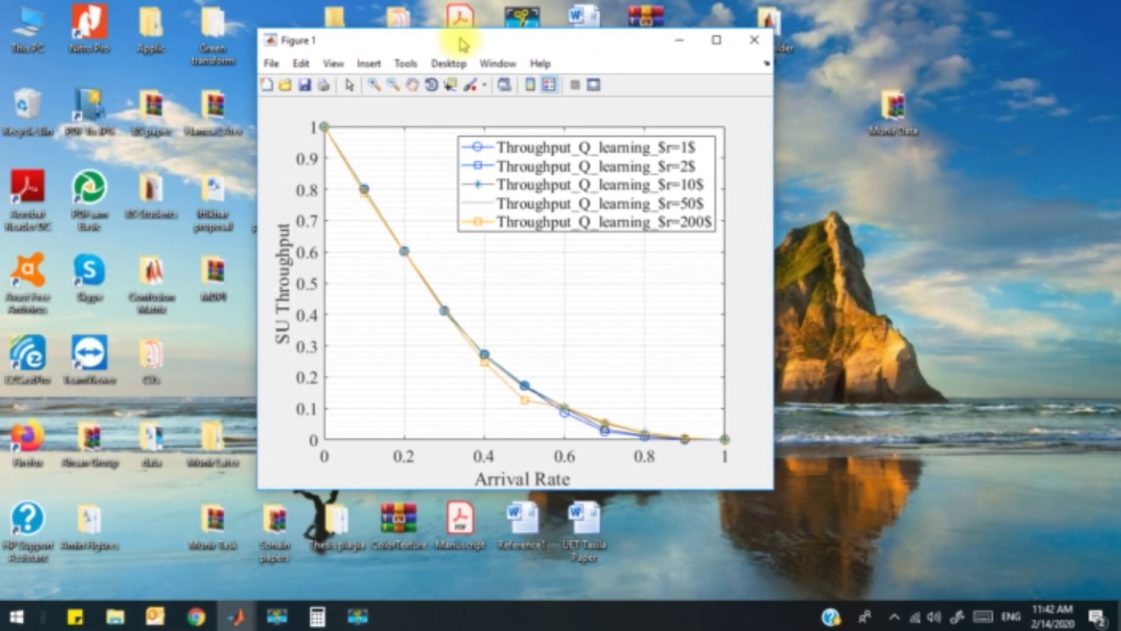
click(354, 618)
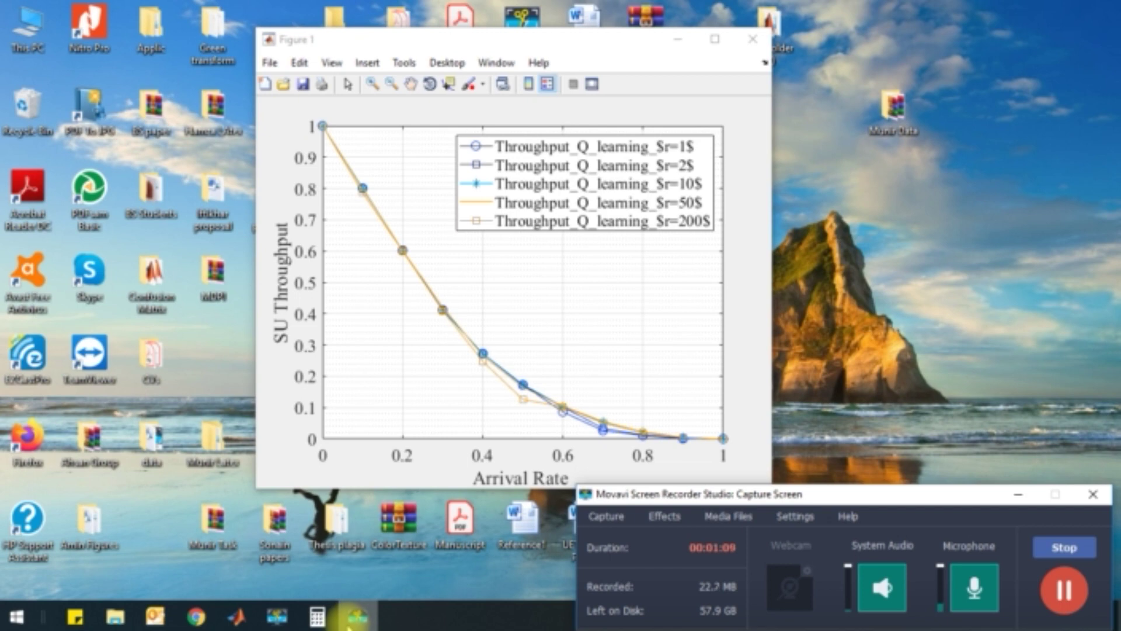
click(354, 618)
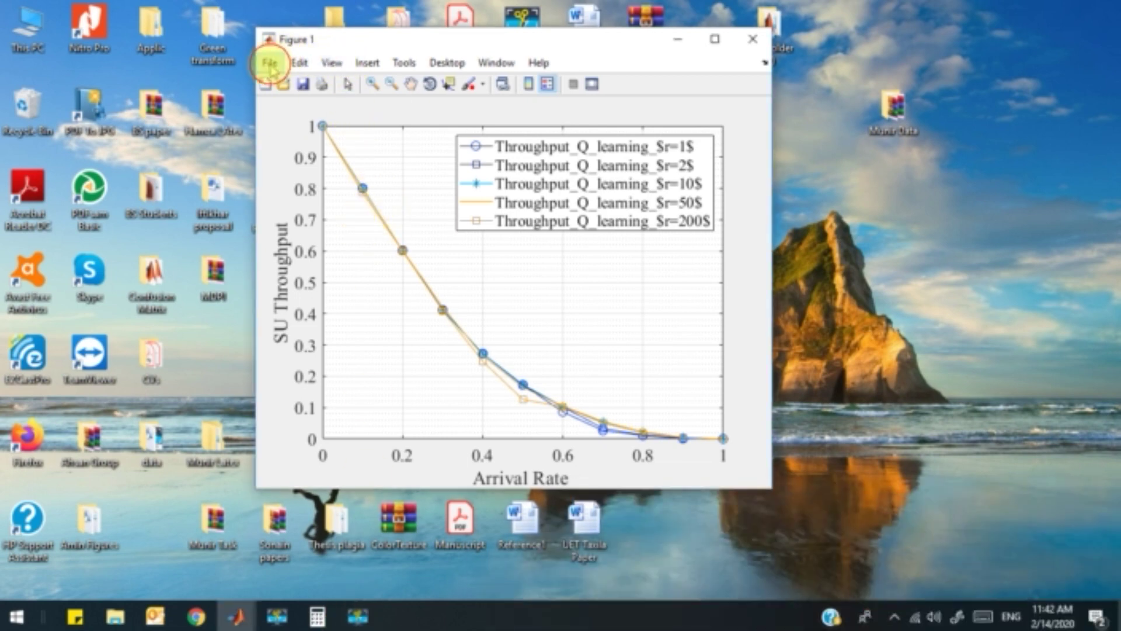
Step: In File > Export Setup, set the size to 6 × 5 inches and apply it to Figure 1
click(271, 64)
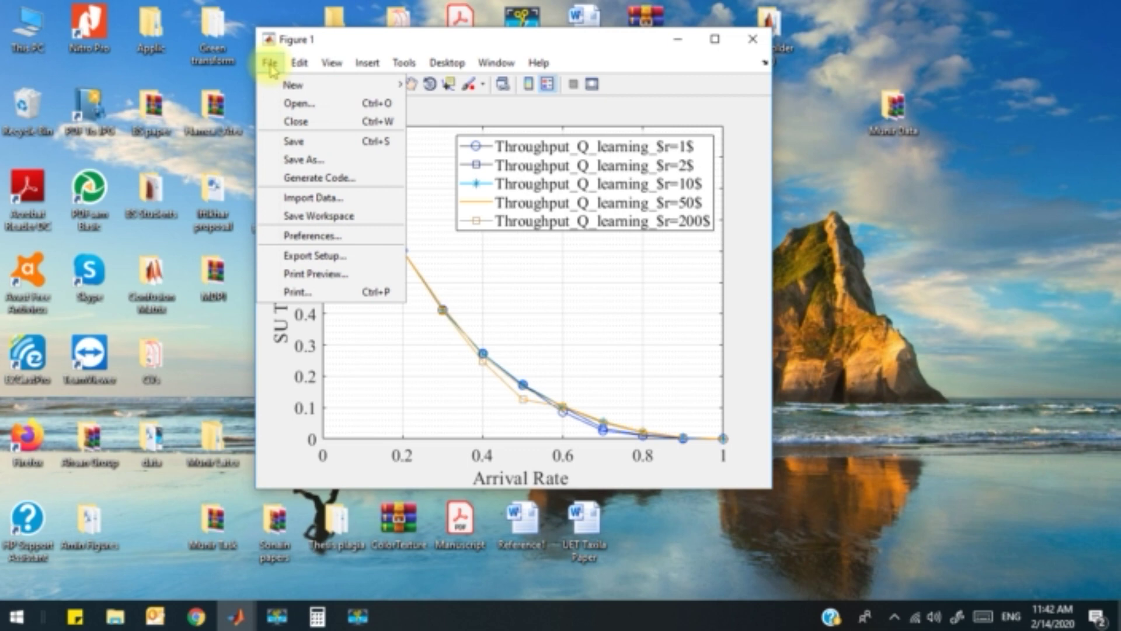
click(322, 257)
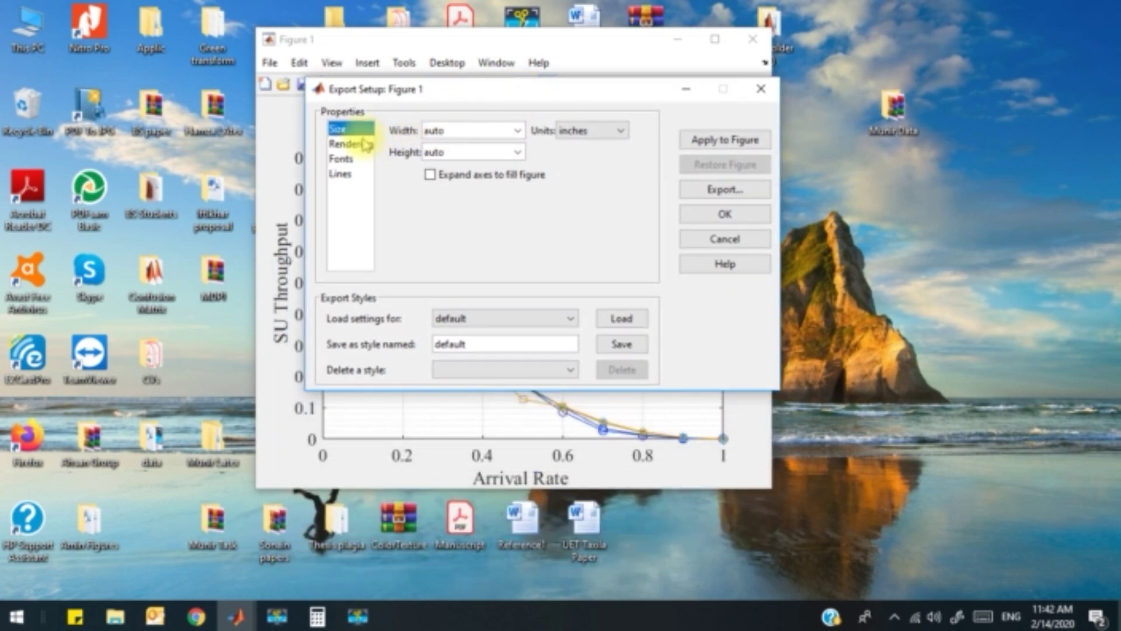
double_click(458, 129)
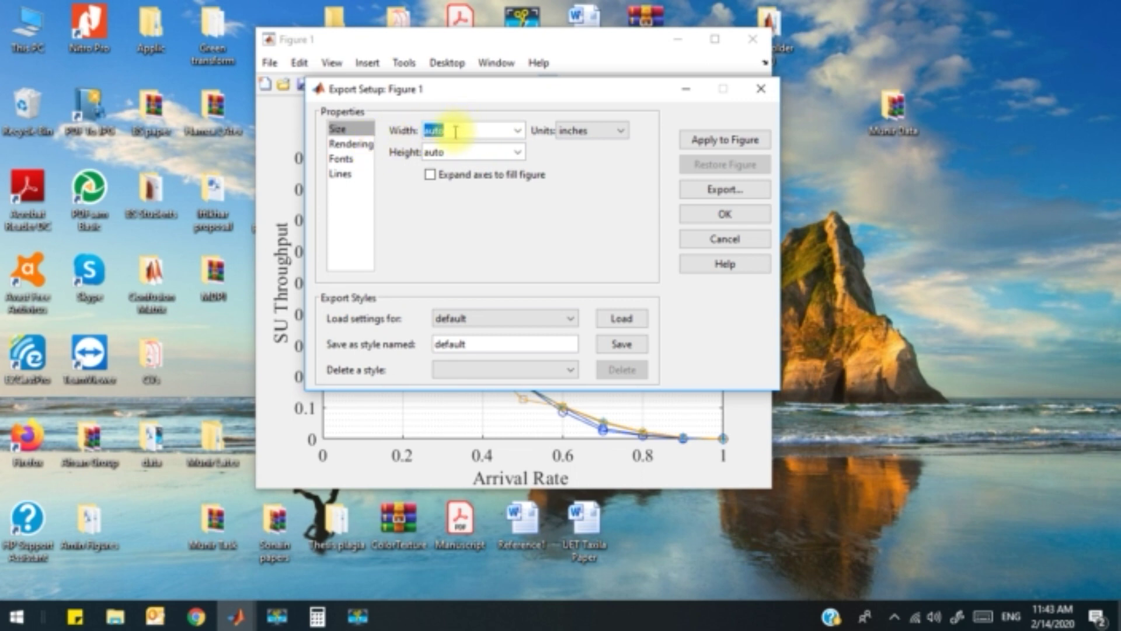
click(621, 134)
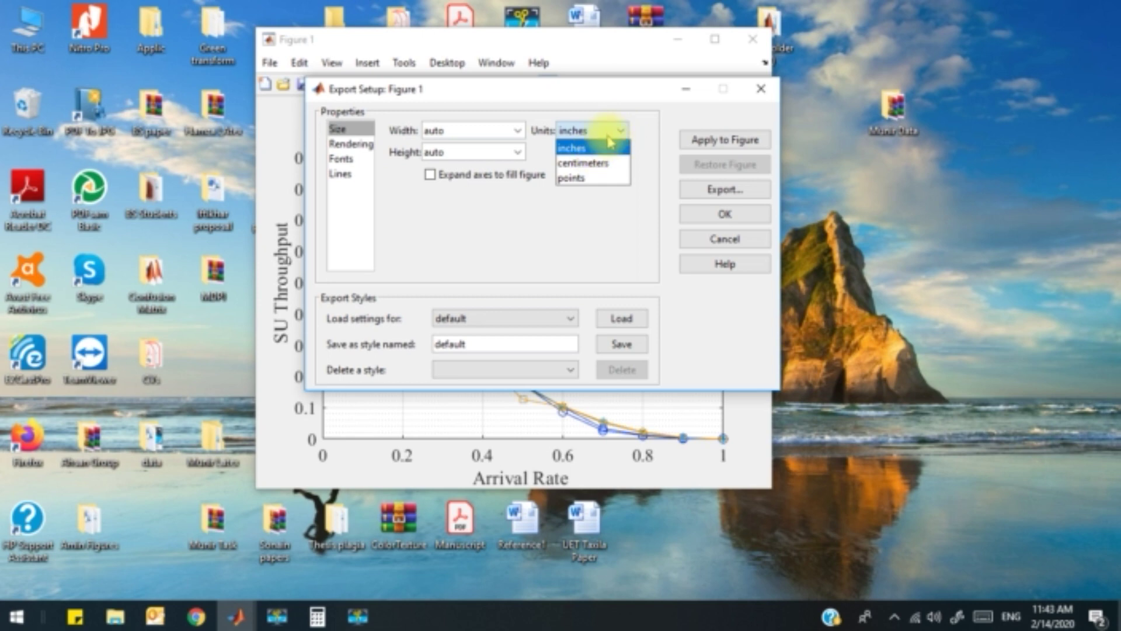
click(609, 147)
click(463, 131)
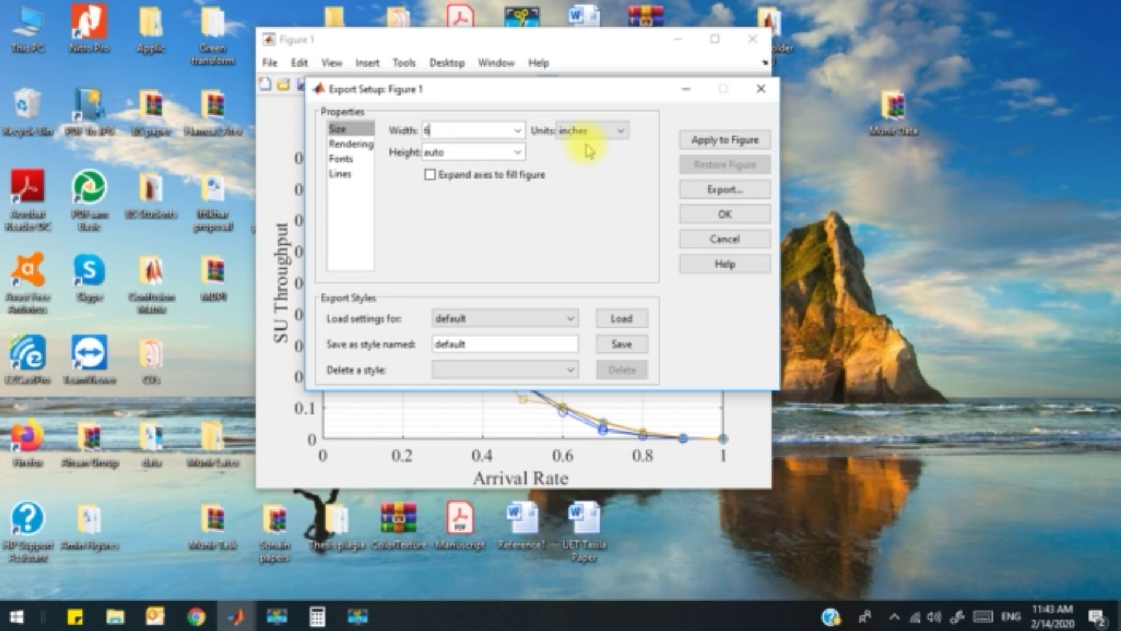
click(475, 152)
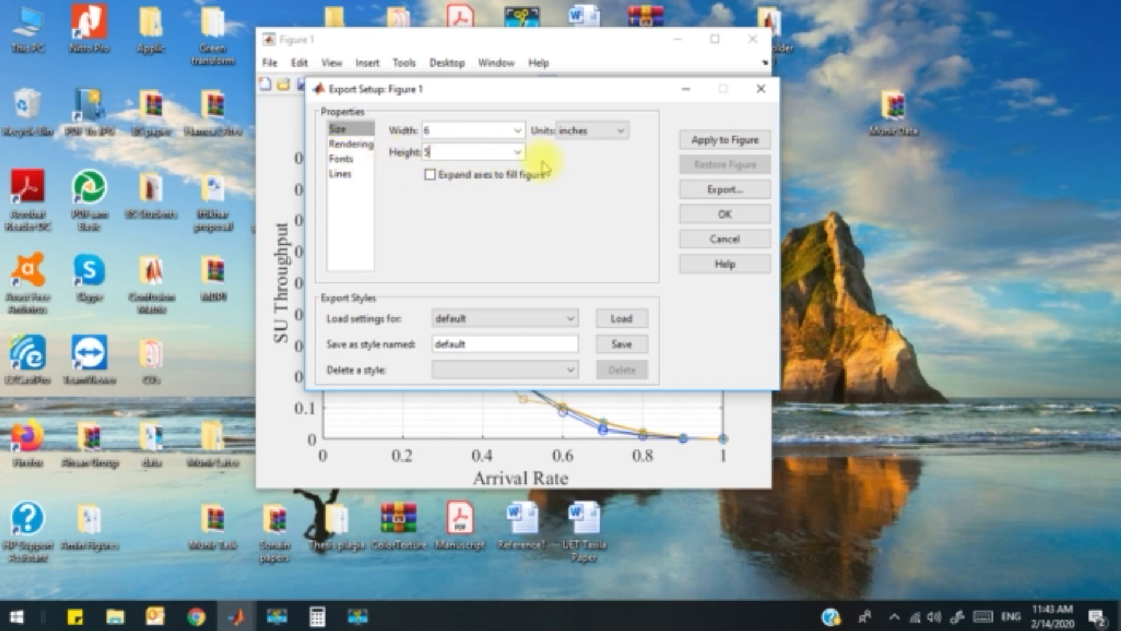
click(707, 149)
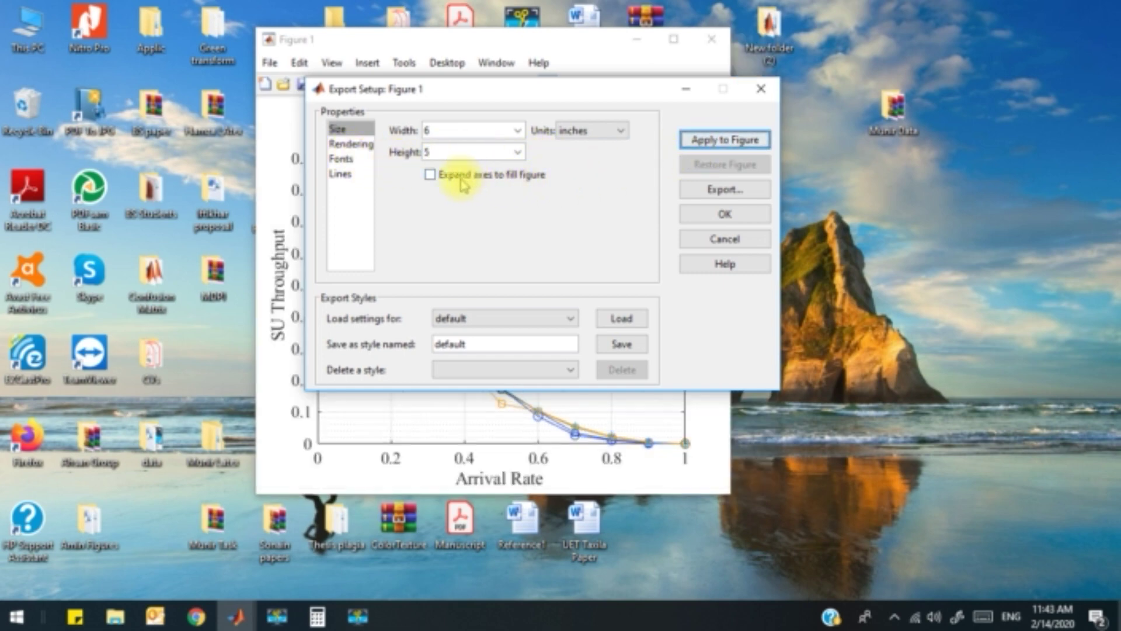
drag(474, 97, 529, 94)
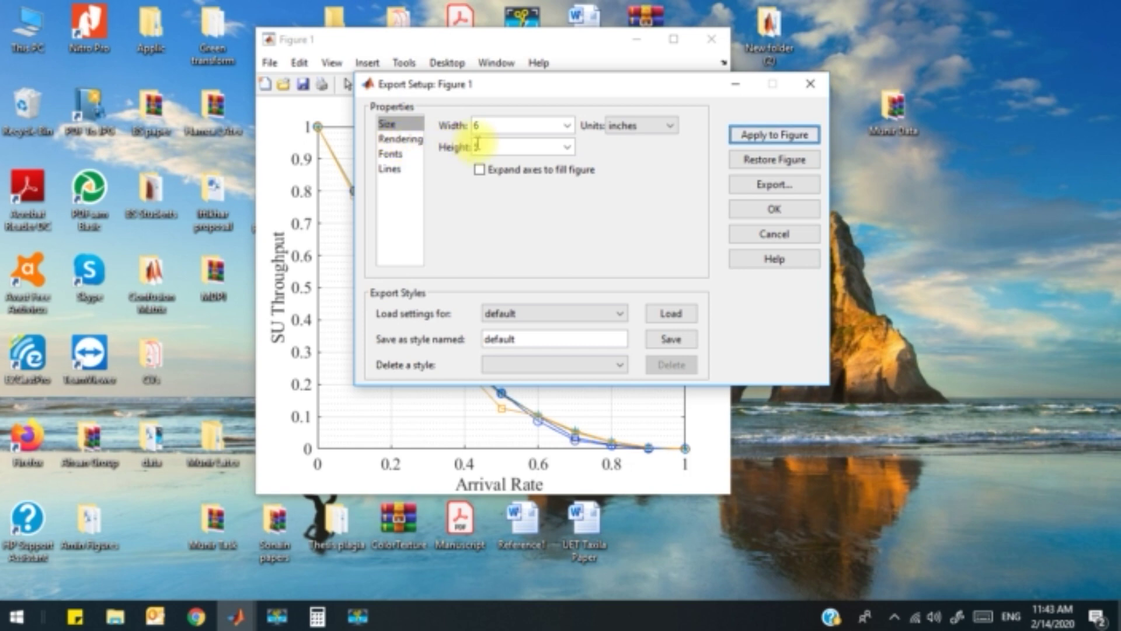
double_click(476, 125)
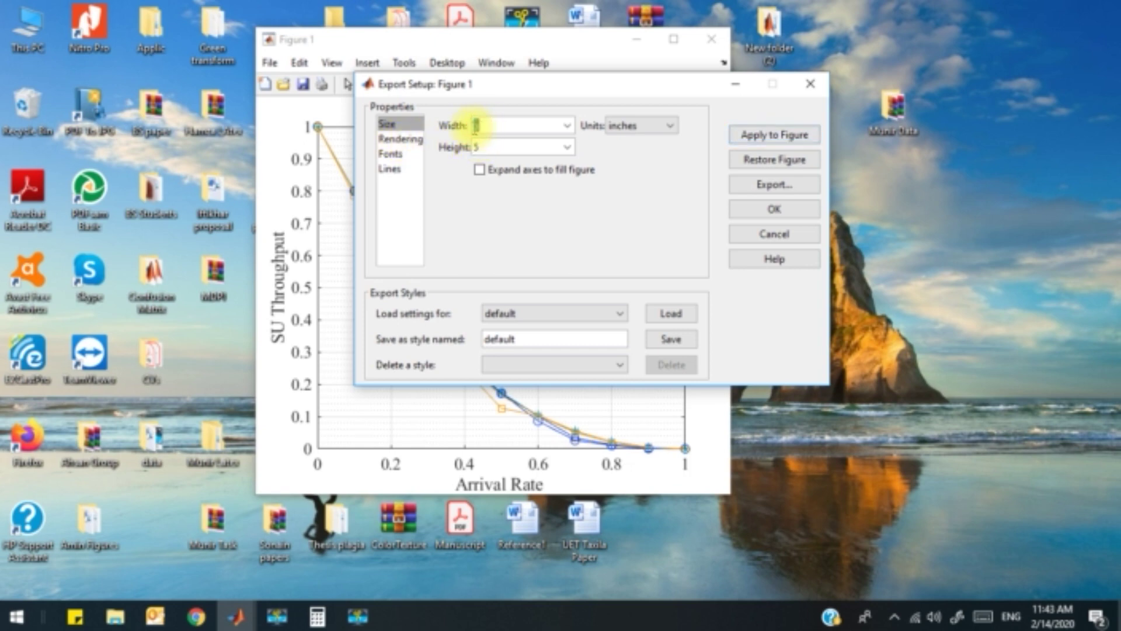
Step: Set the Rendering resolution to 150 dpi and apply it to Figure 1
click(401, 140)
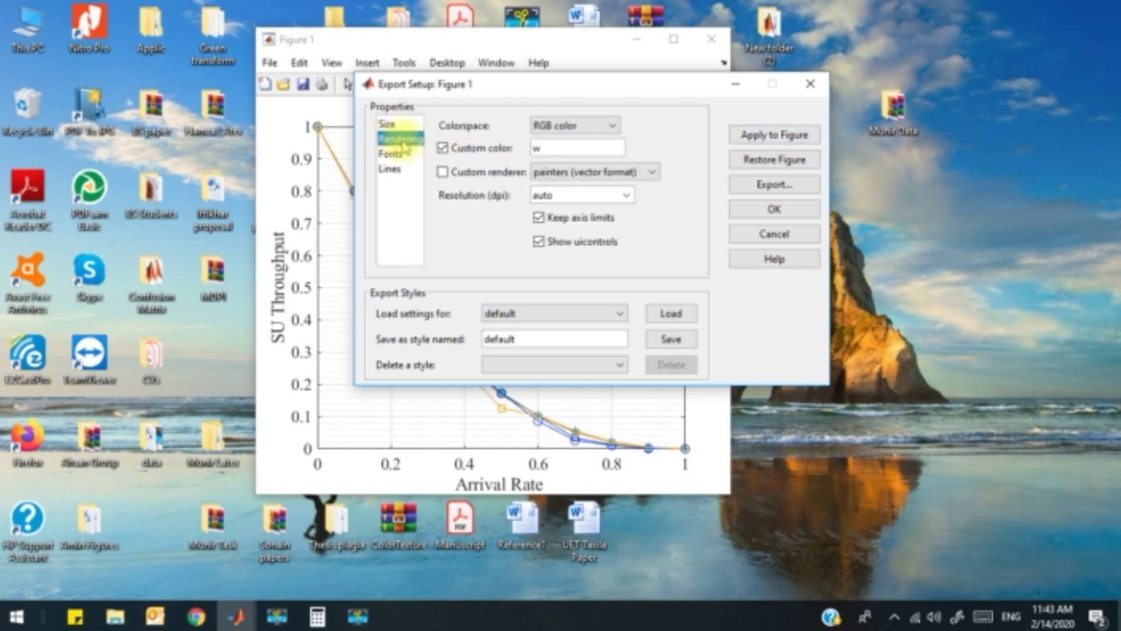
drag(530, 88, 833, 96)
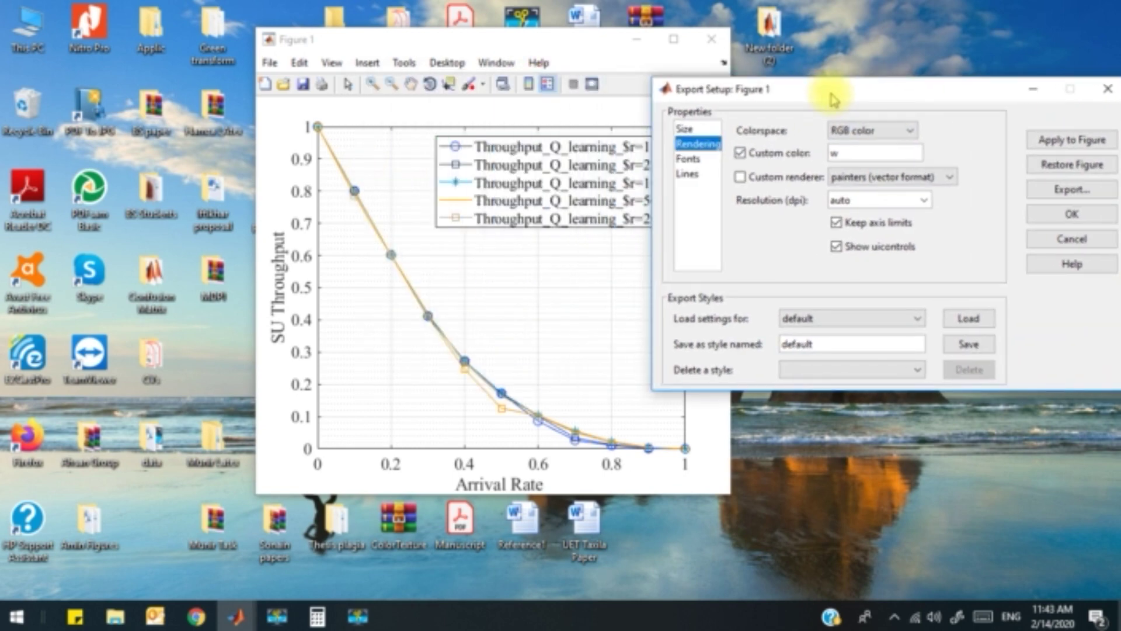
drag(489, 41, 292, 28)
drag(852, 89, 743, 41)
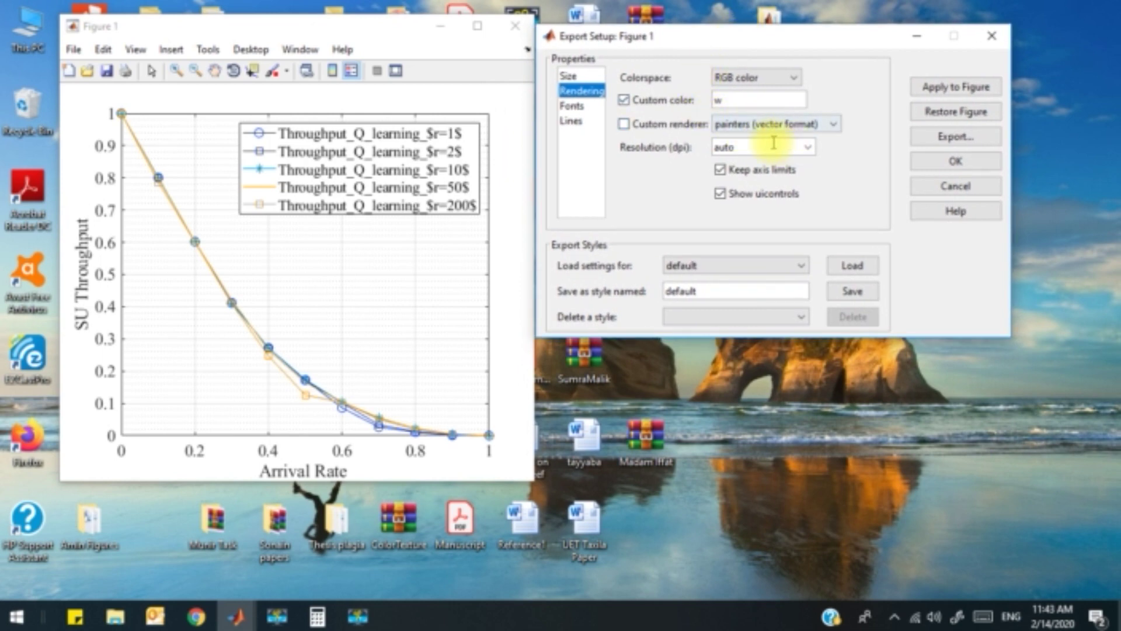
click(807, 148)
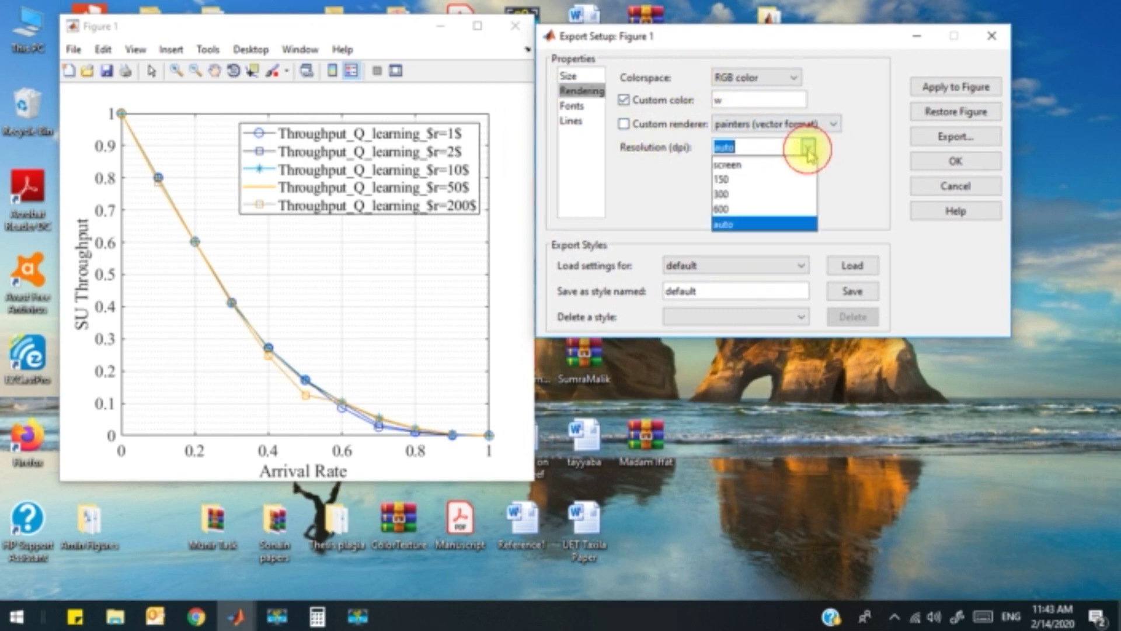
click(741, 186)
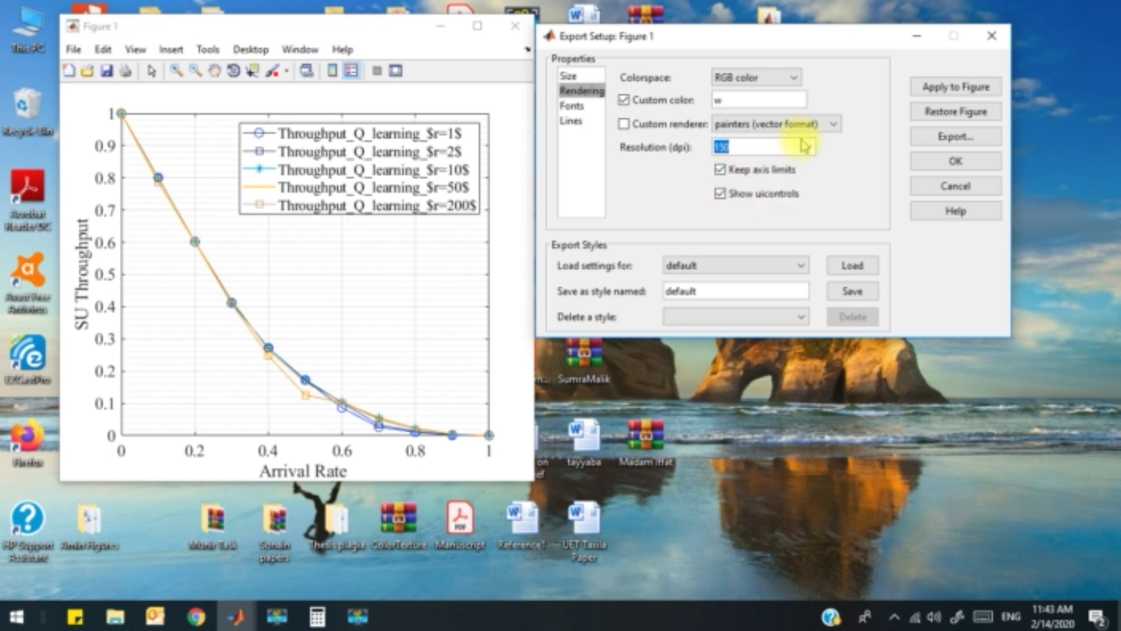
drag(743, 146, 723, 147)
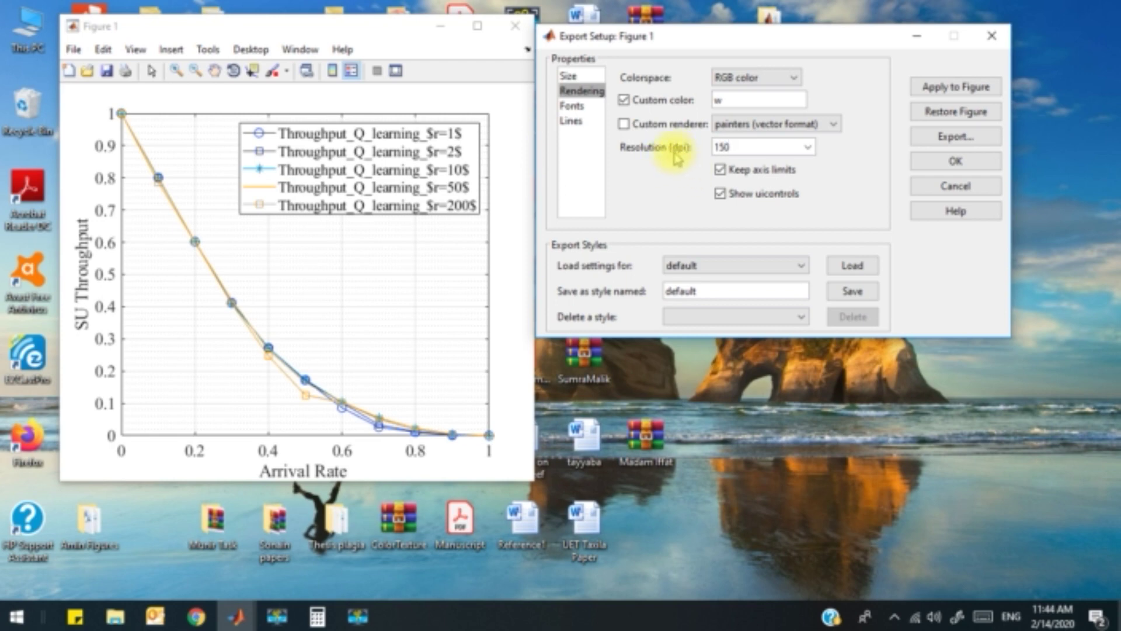
click(952, 87)
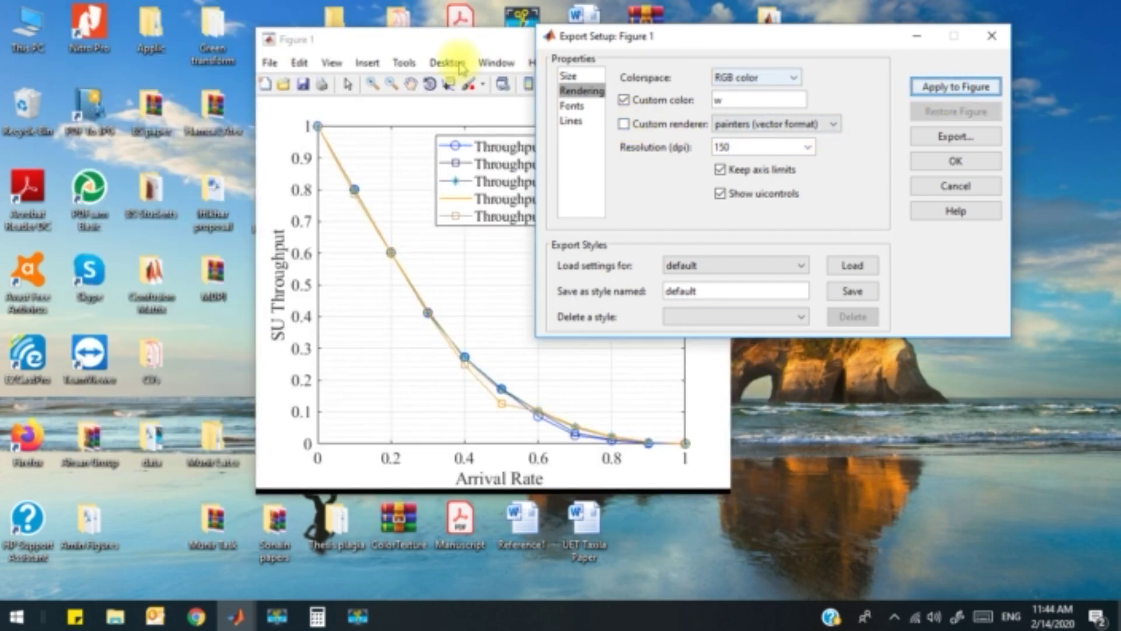
click(439, 42)
drag(439, 42, 217, 22)
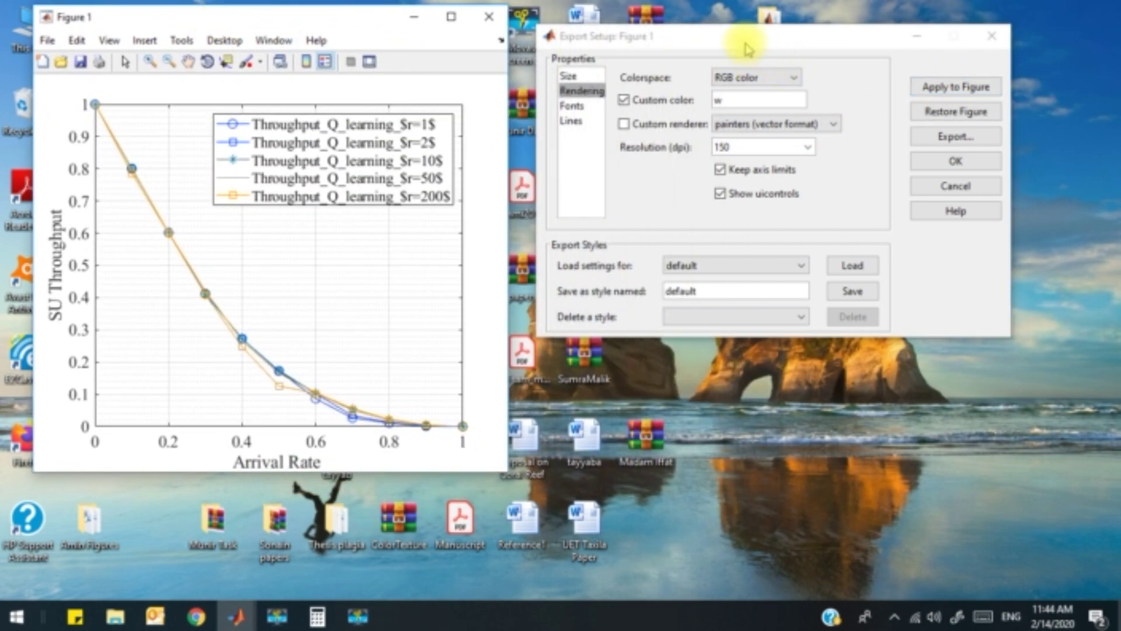
drag(746, 47, 809, 46)
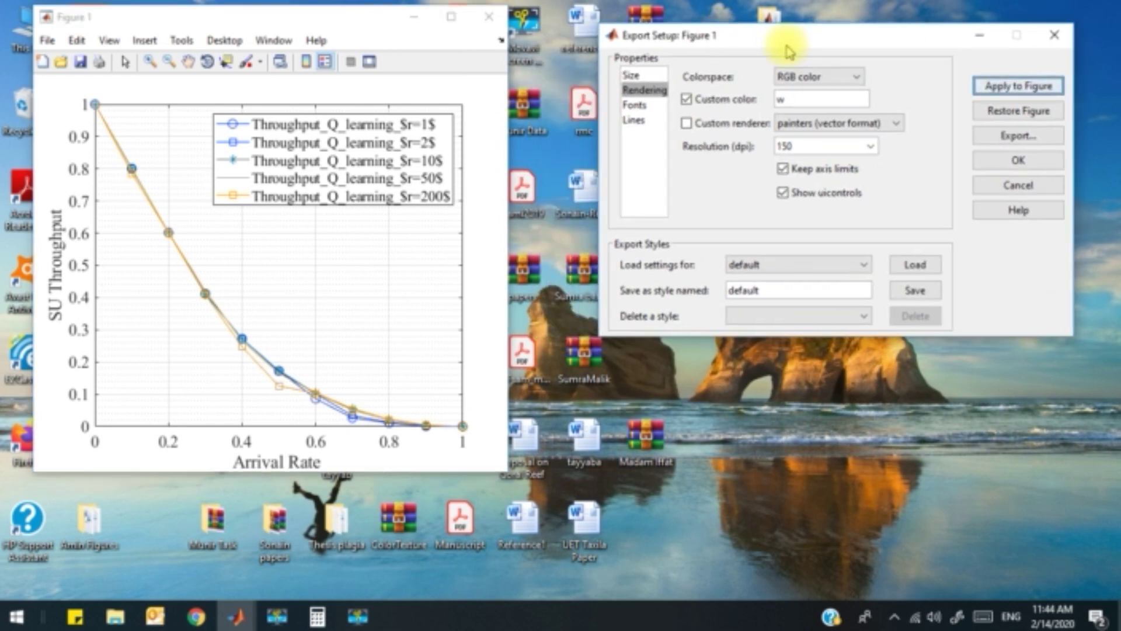
click(631, 76)
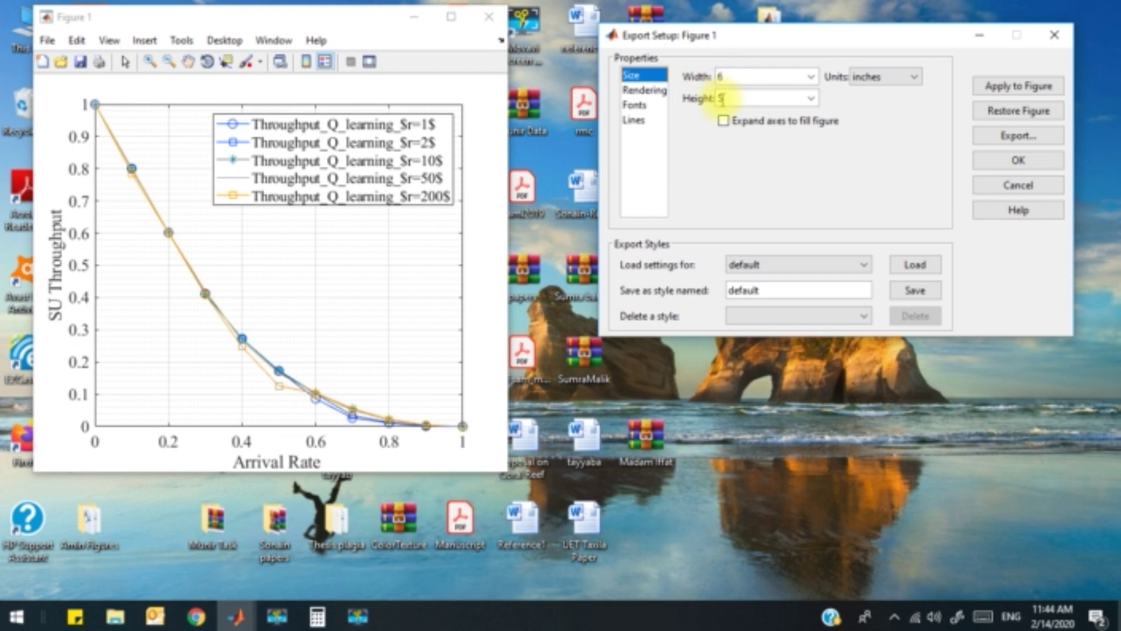
click(642, 91)
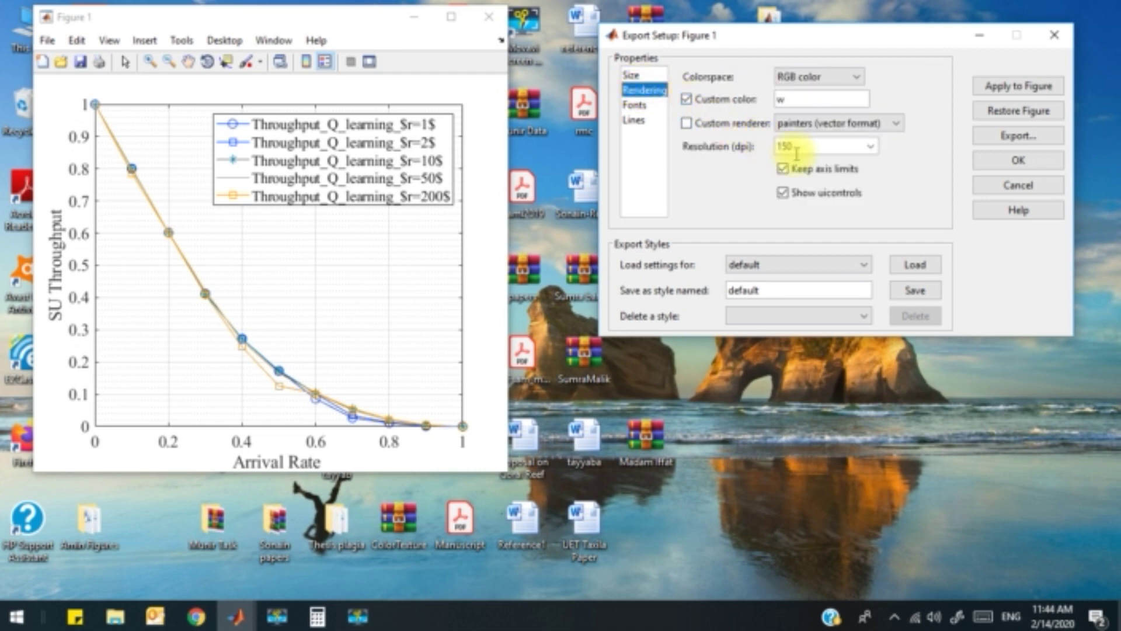
click(640, 75)
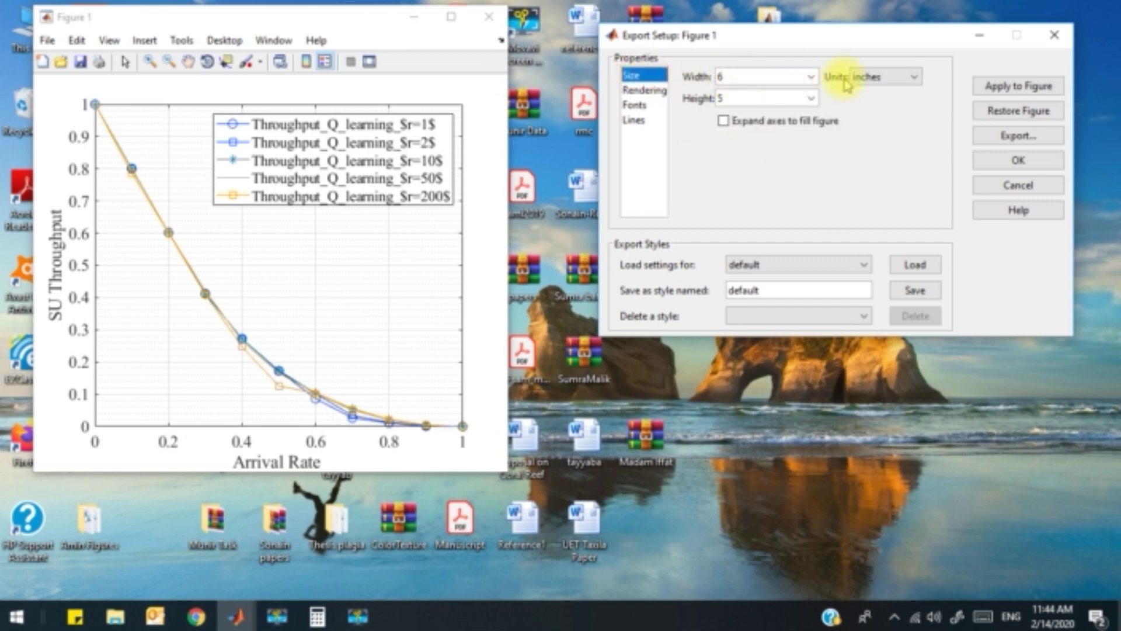
click(644, 90)
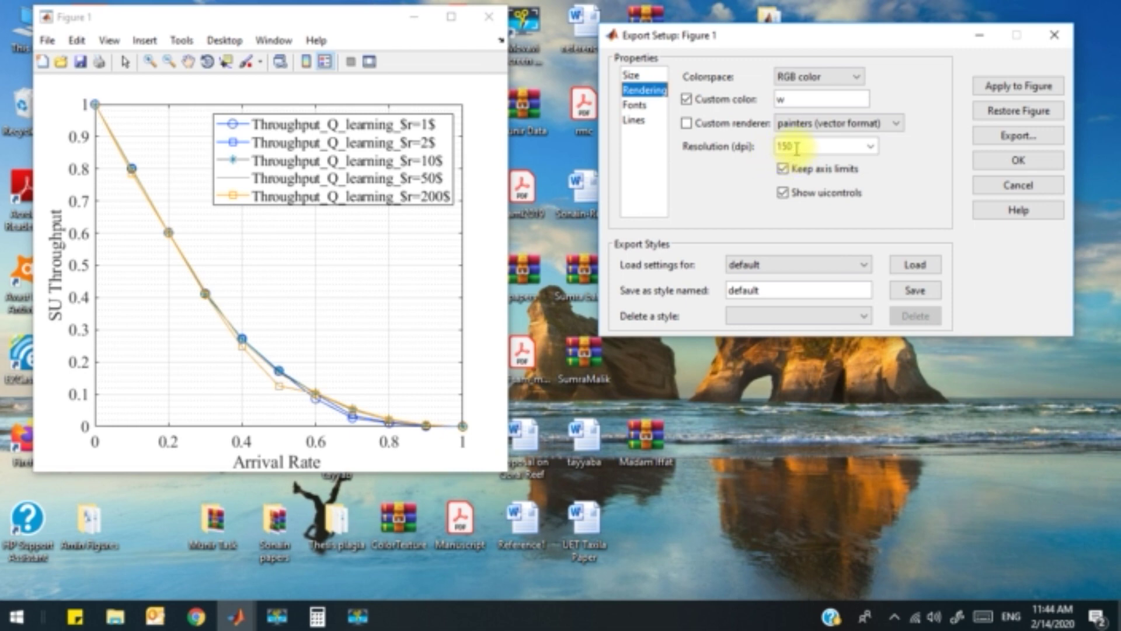
click(641, 76)
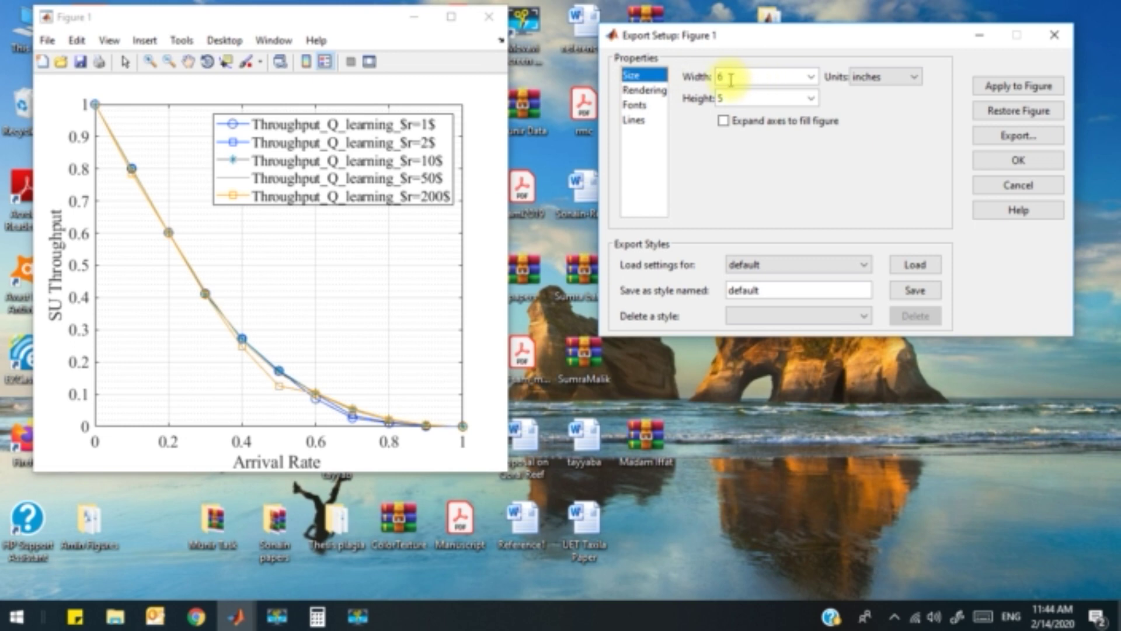
Step: Compute 6 × 150 = 900 in Calculator to get the export width in pixels
click(315, 617)
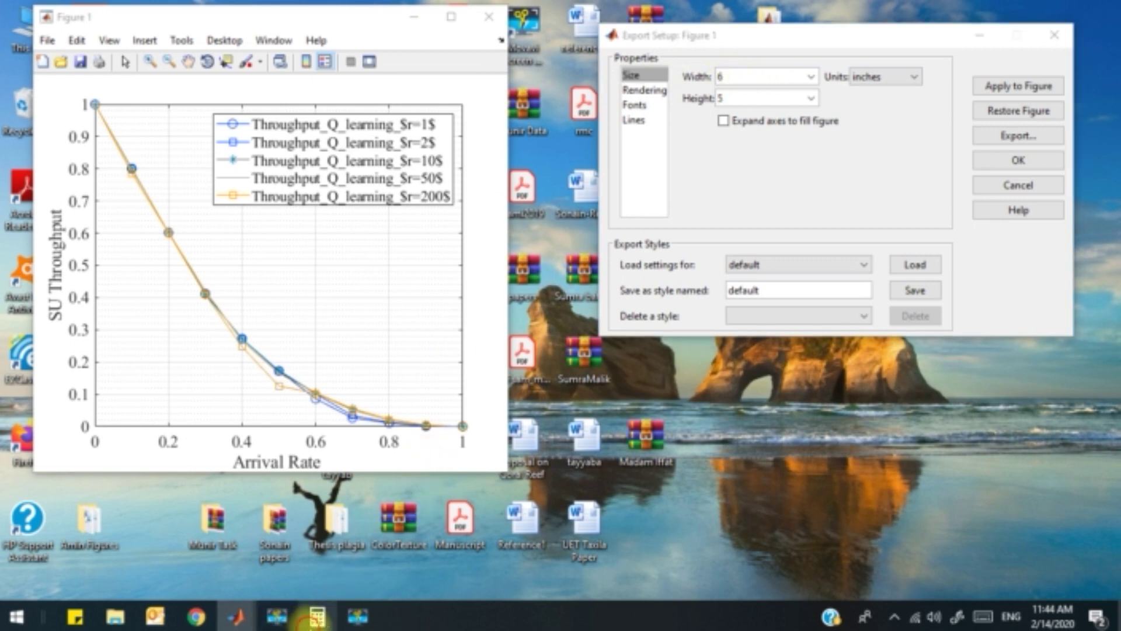
drag(153, 125, 599, 66)
click(644, 367)
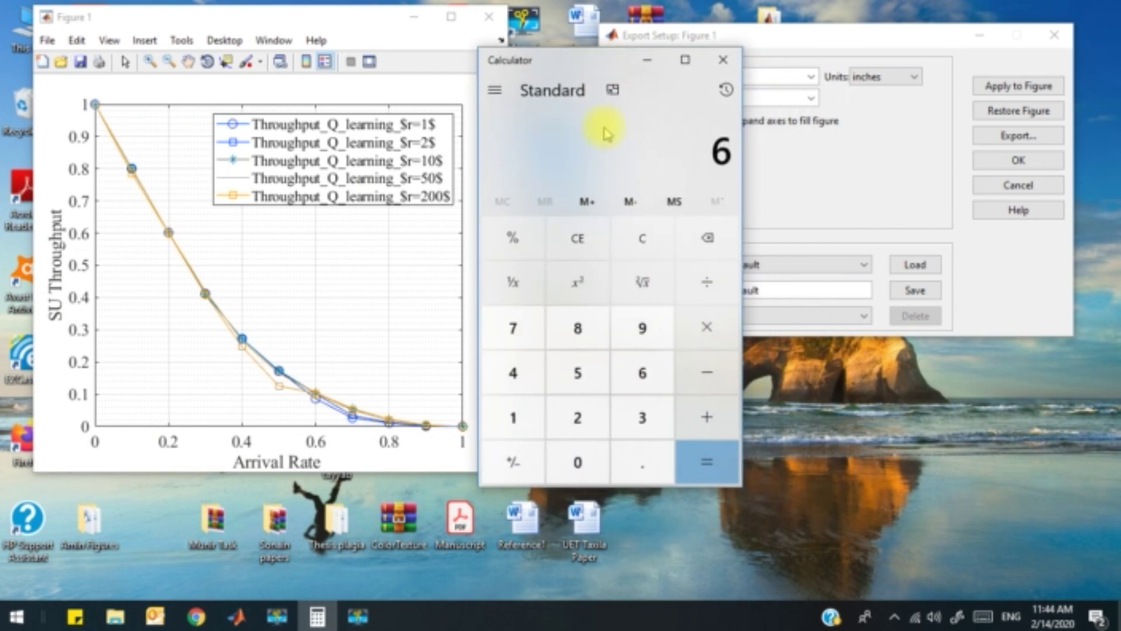
drag(580, 55, 351, 2)
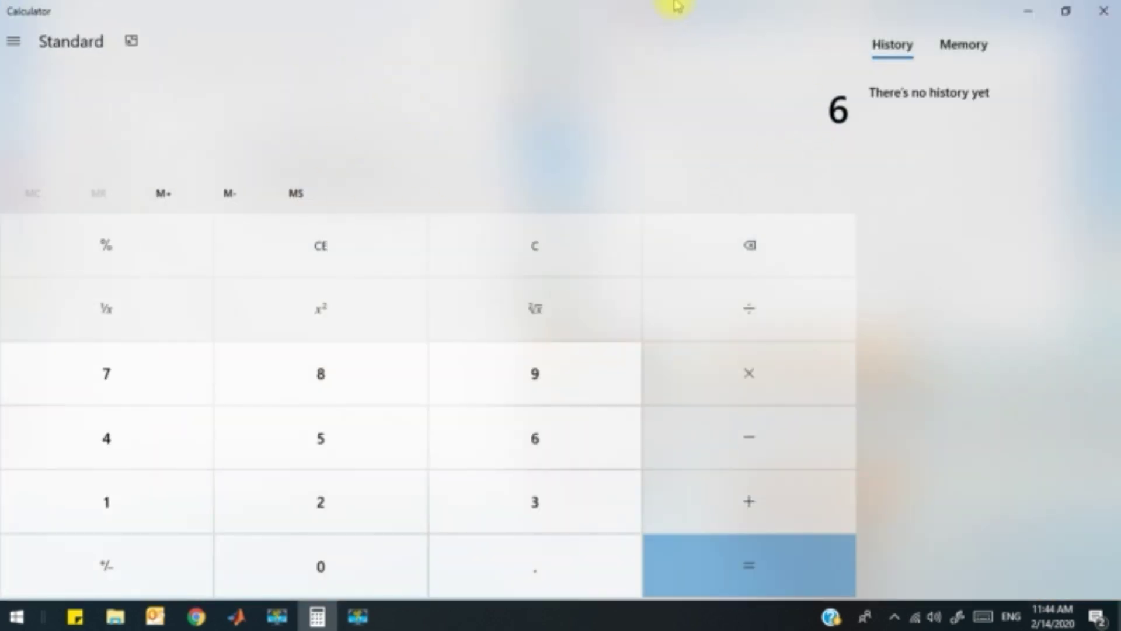
click(737, 369)
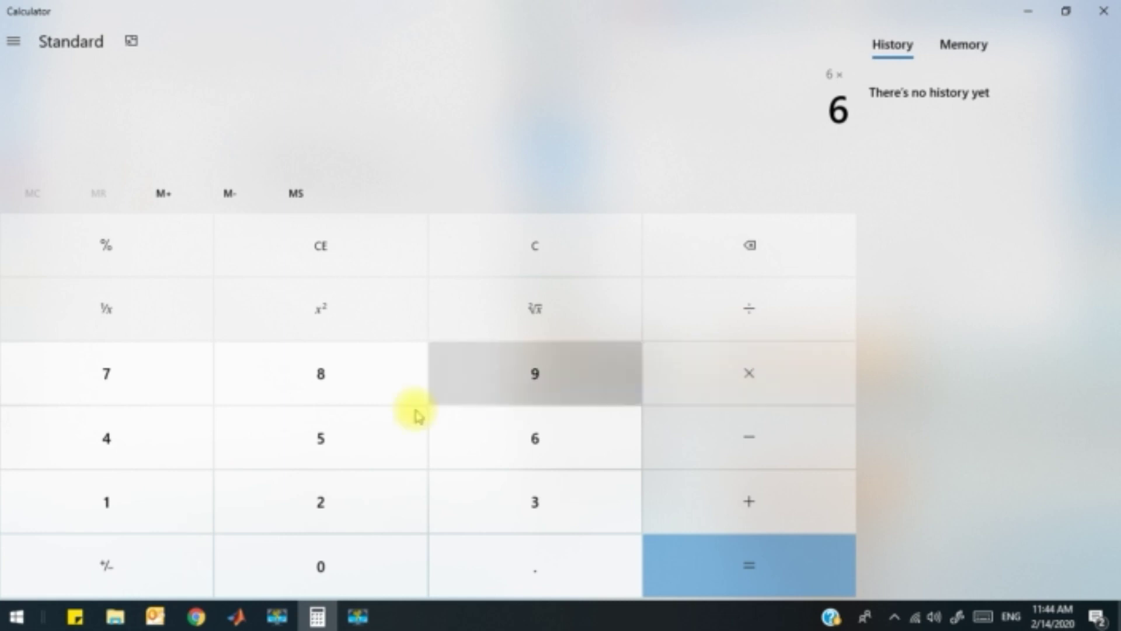
click(140, 496)
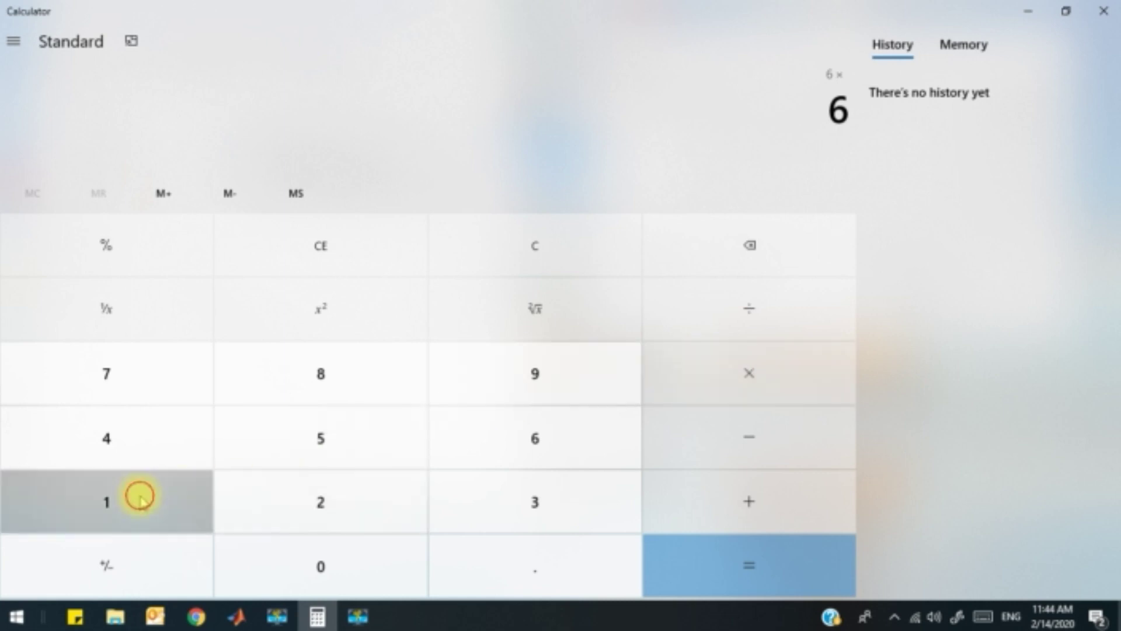
click(312, 445)
click(324, 563)
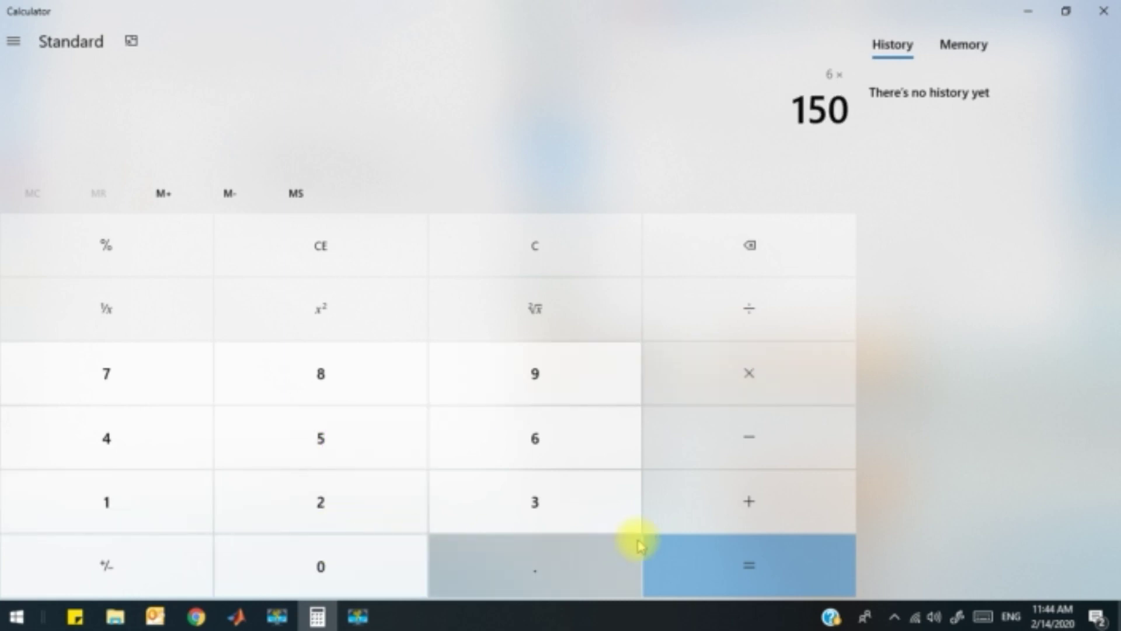
click(753, 563)
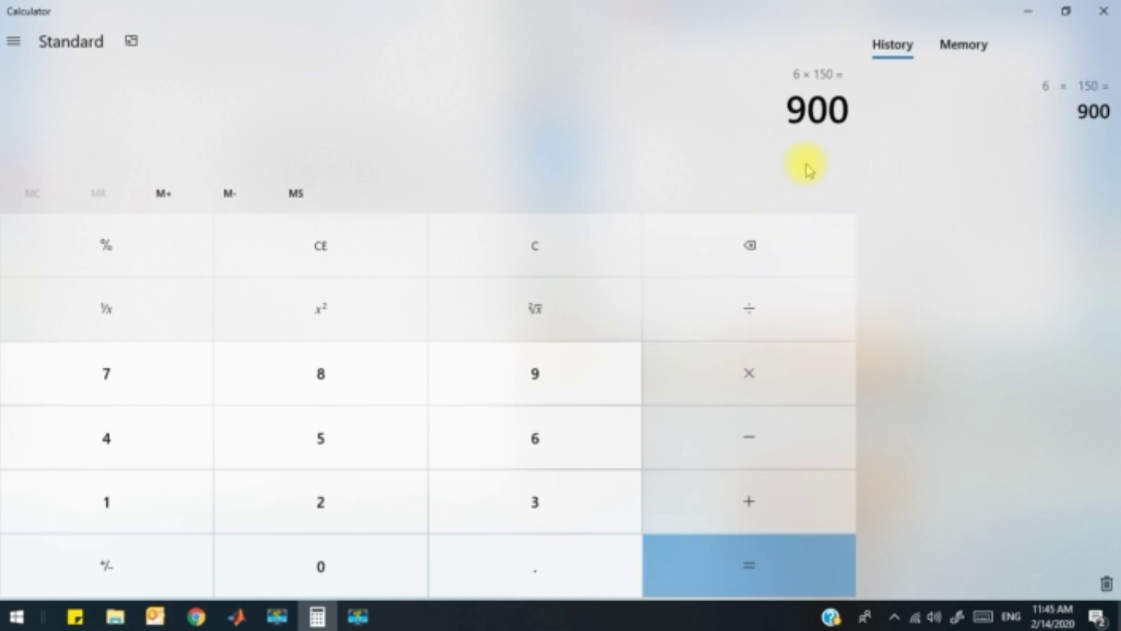
click(1066, 10)
drag(575, 62, 406, 59)
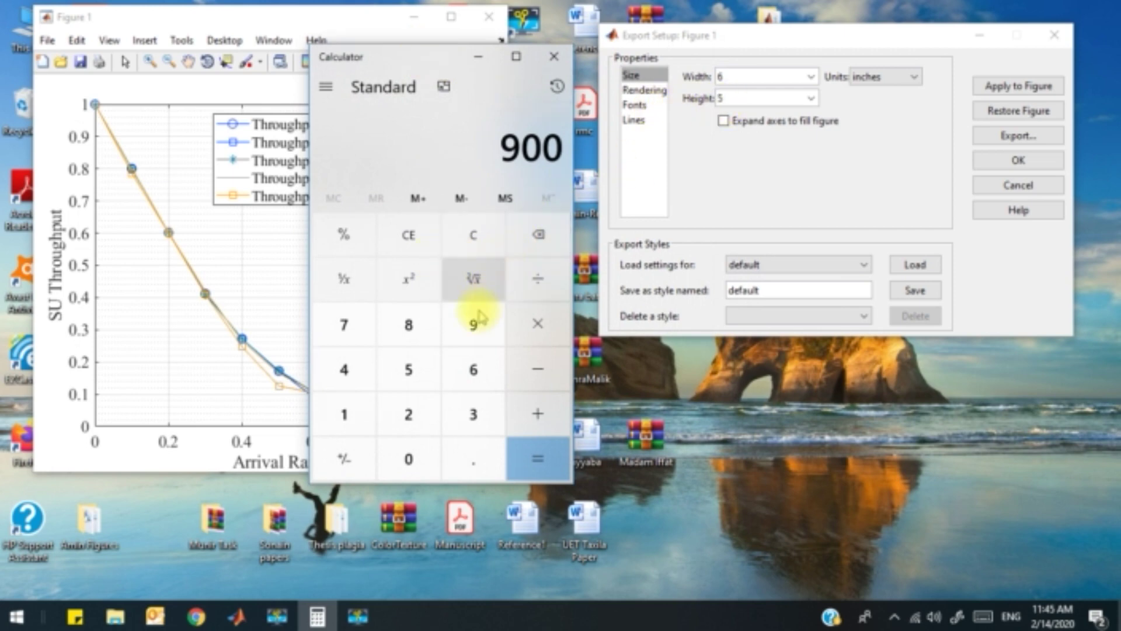
Step: Compute 5 × 150 = 750 in Calculator for the pixel height, then return to Figure 1
click(400, 382)
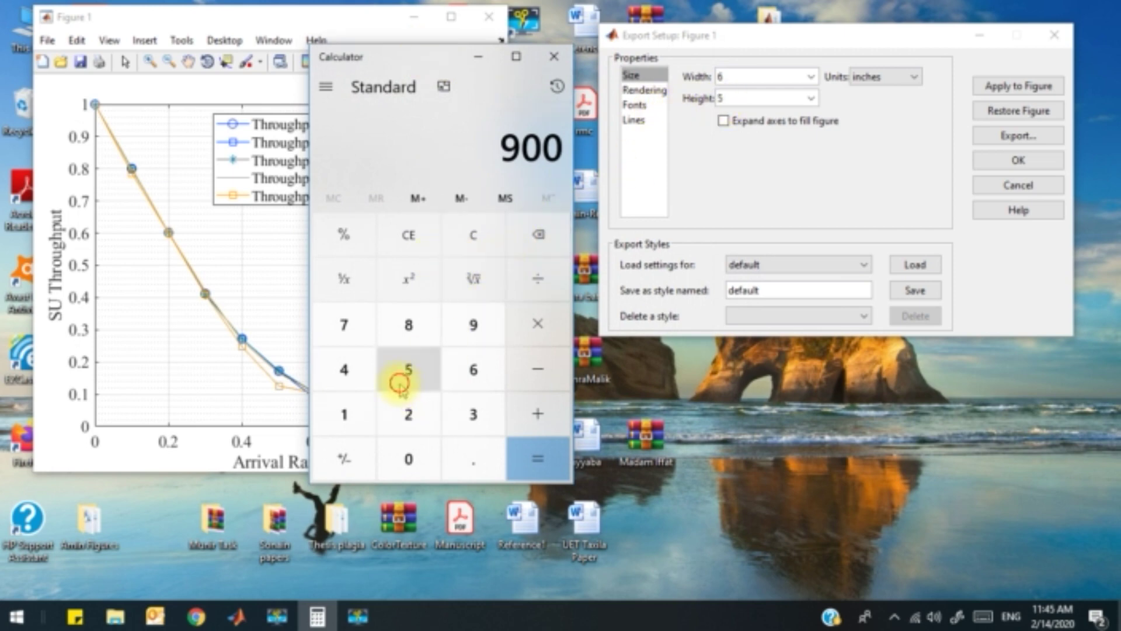
click(524, 342)
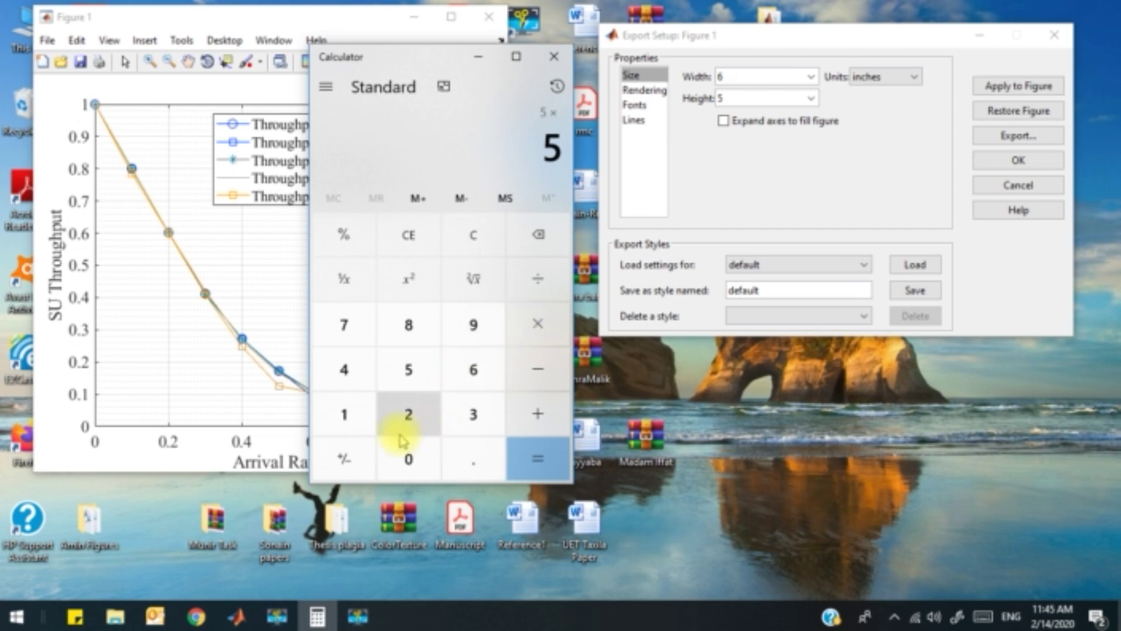
click(338, 413)
click(396, 369)
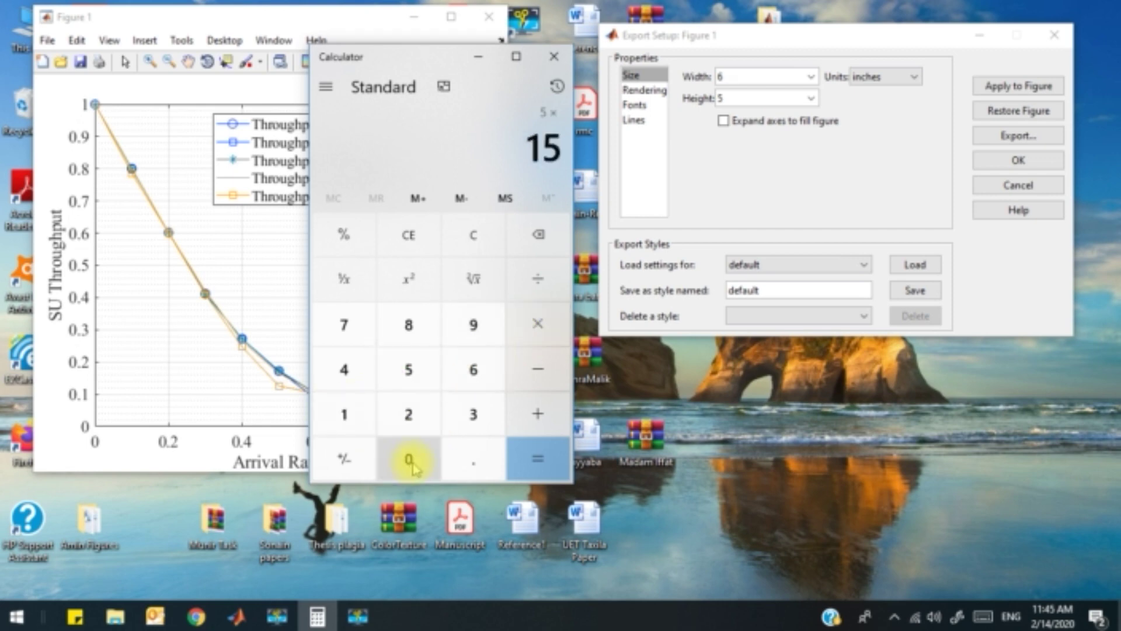
click(399, 460)
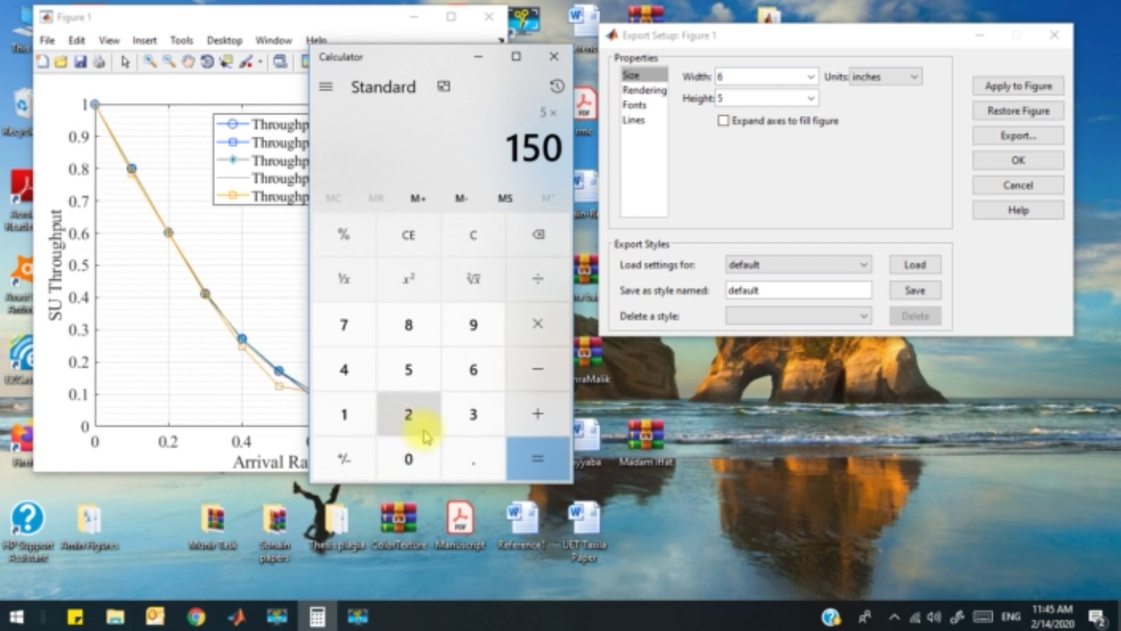
click(518, 458)
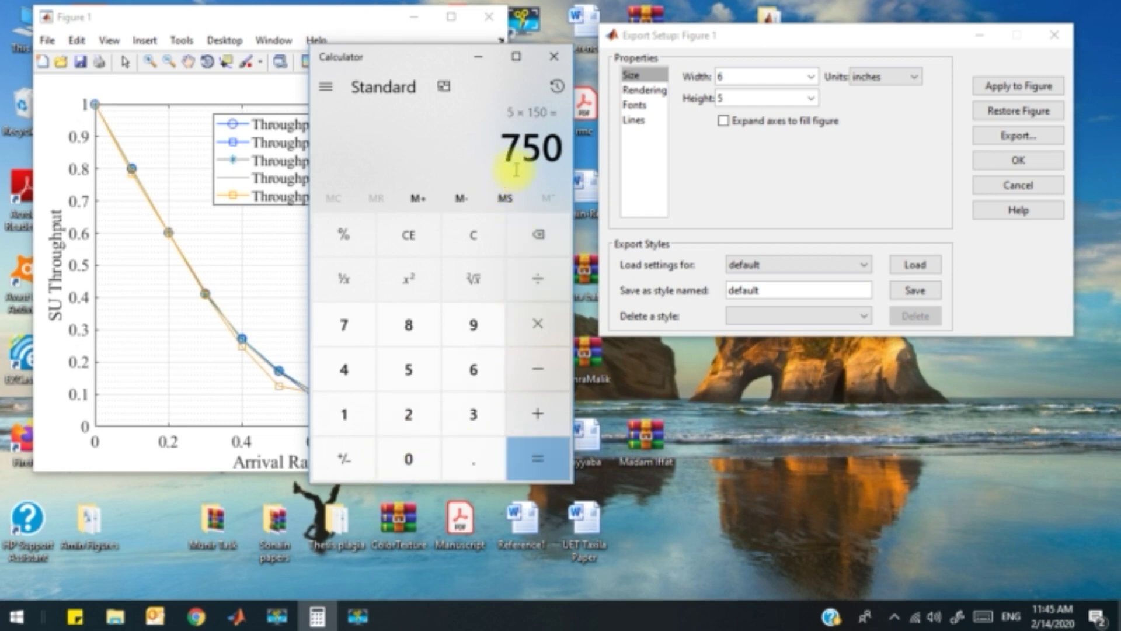
click(257, 21)
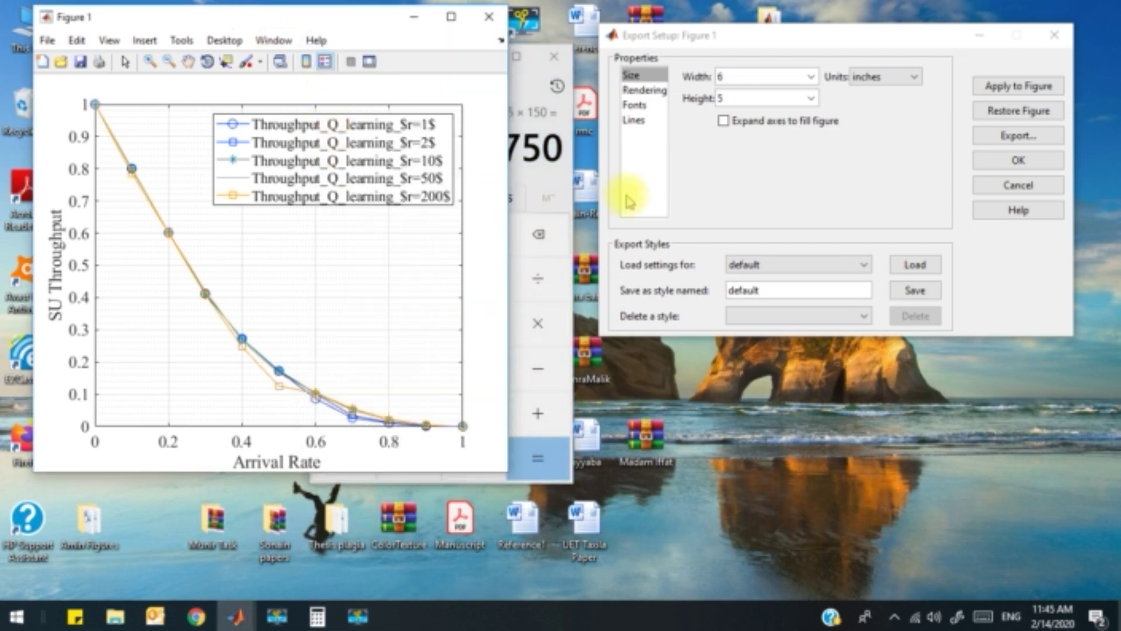
Step: Export the figure as a PNG named figx into New folder (2)
click(1019, 135)
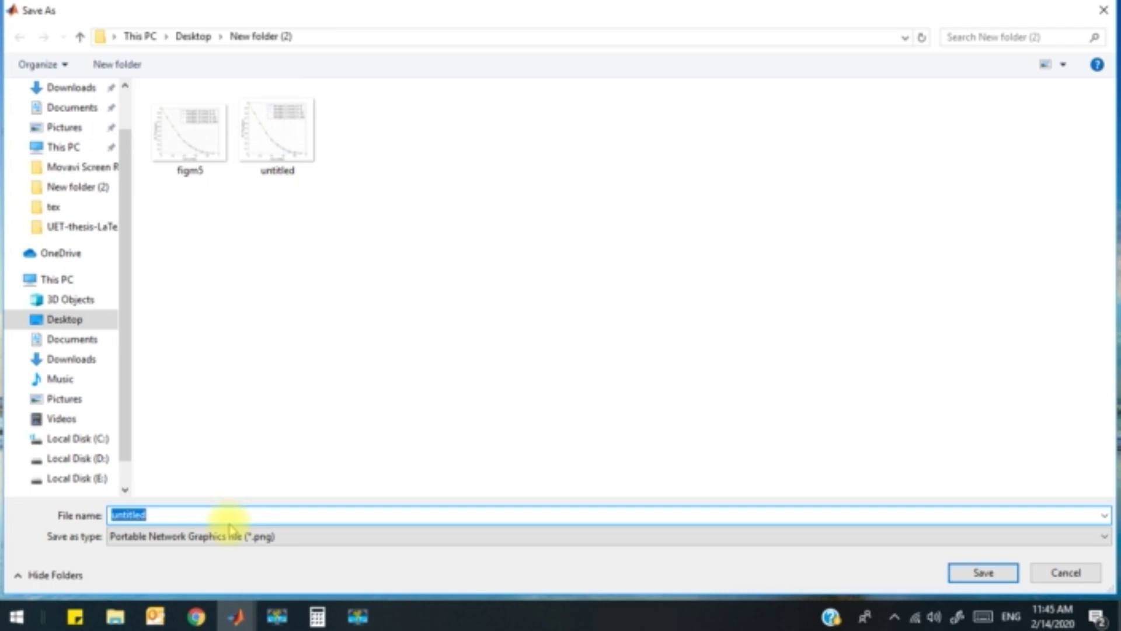
text(fi)
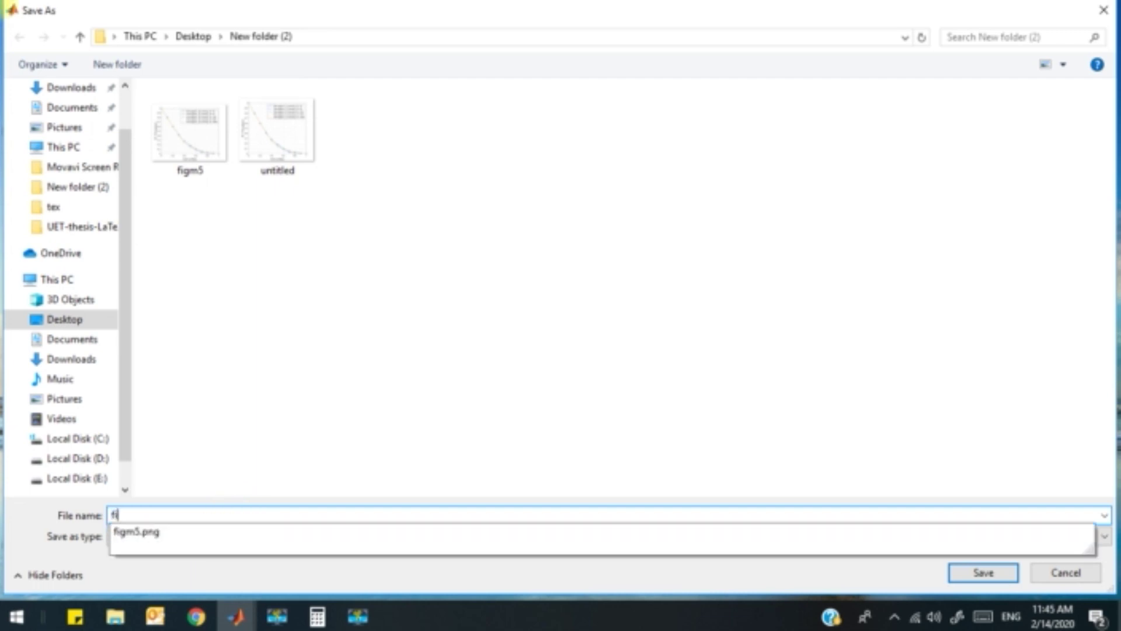
text(g4)
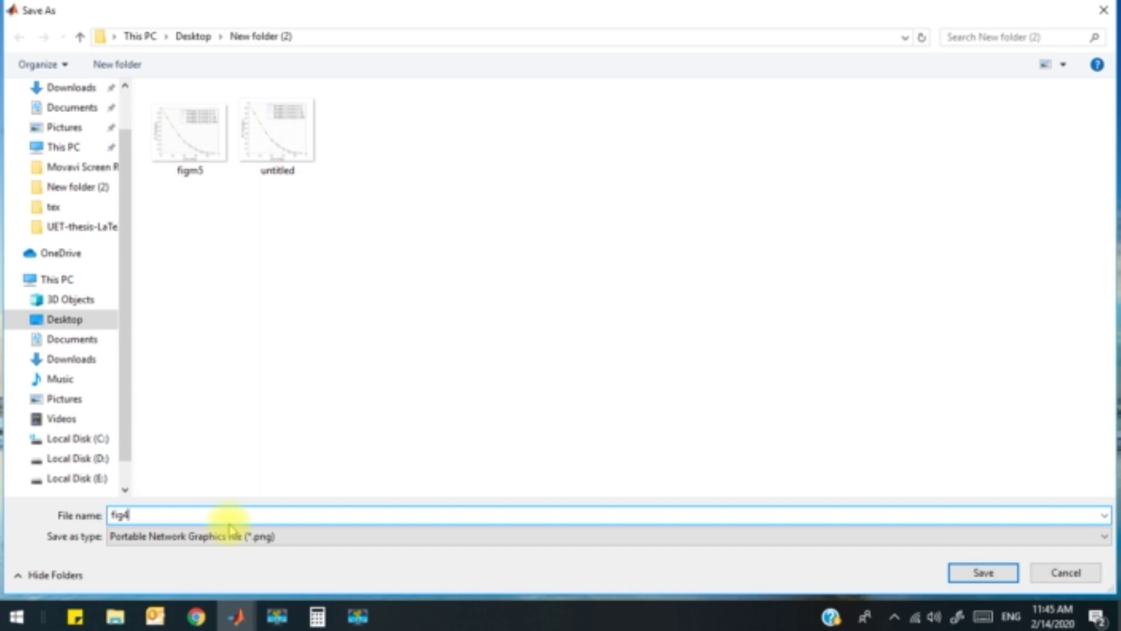
key(BackSpace)
click(958, 574)
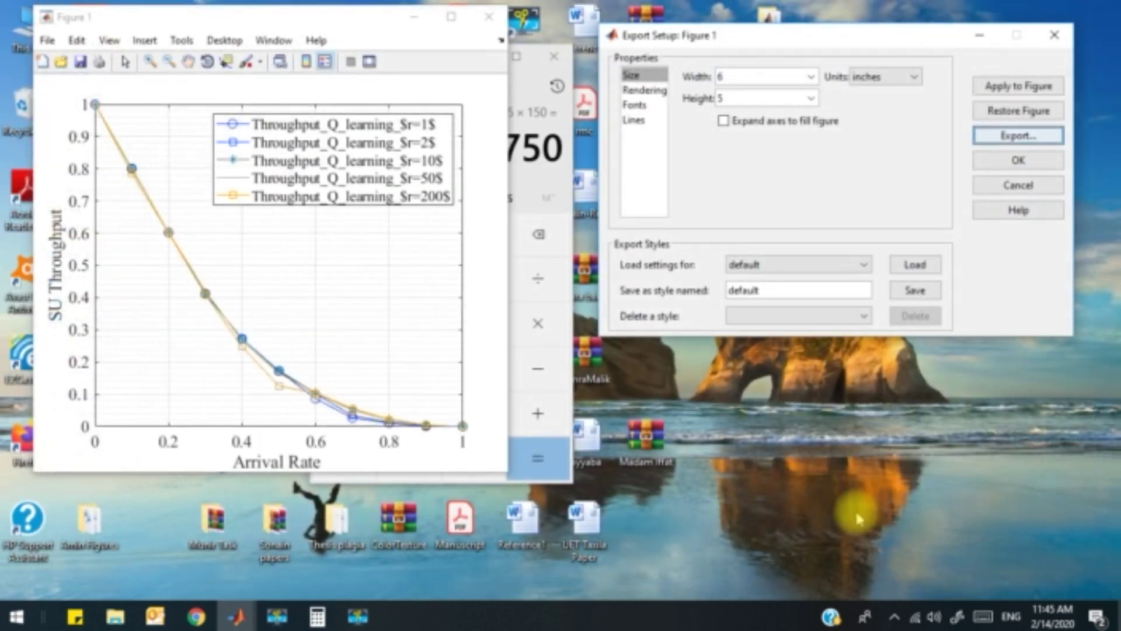
Step: Check figx's Properties Details in New folder (2) showing 900 × 750 pixels, then return to MATLAB
mouse_move(119, 619)
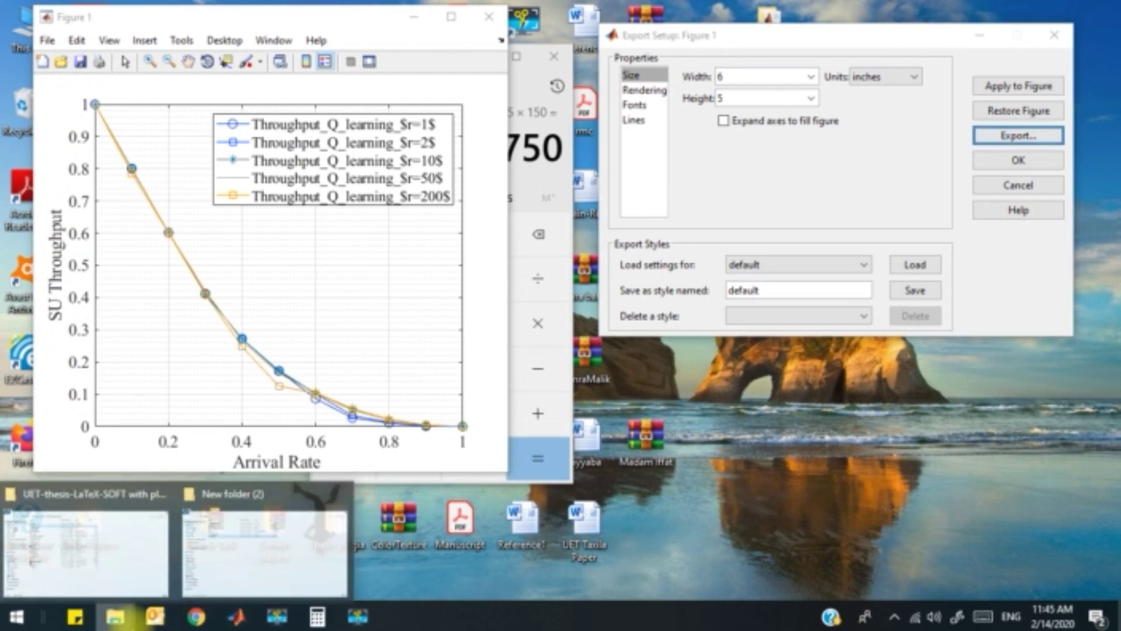
click(295, 552)
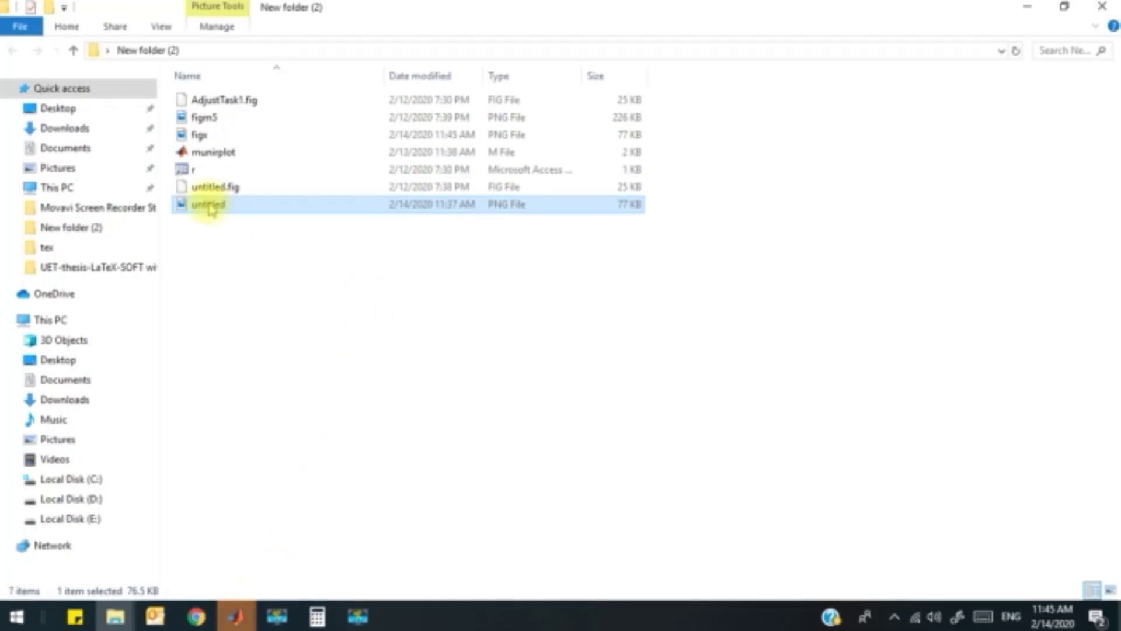
click(202, 139)
right_click(204, 141)
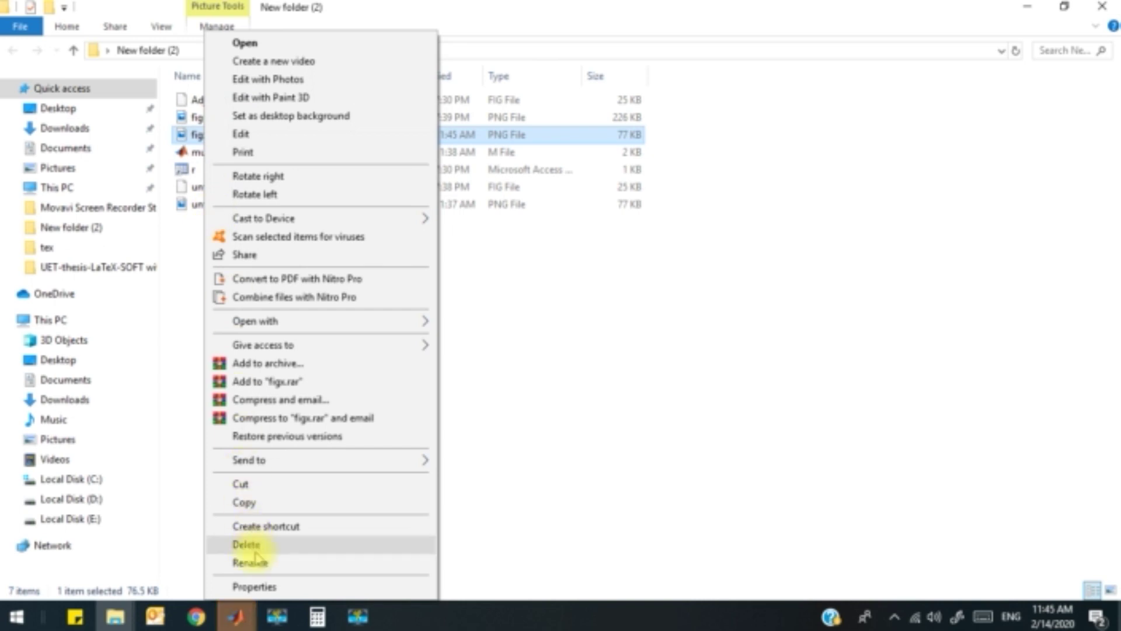
click(257, 586)
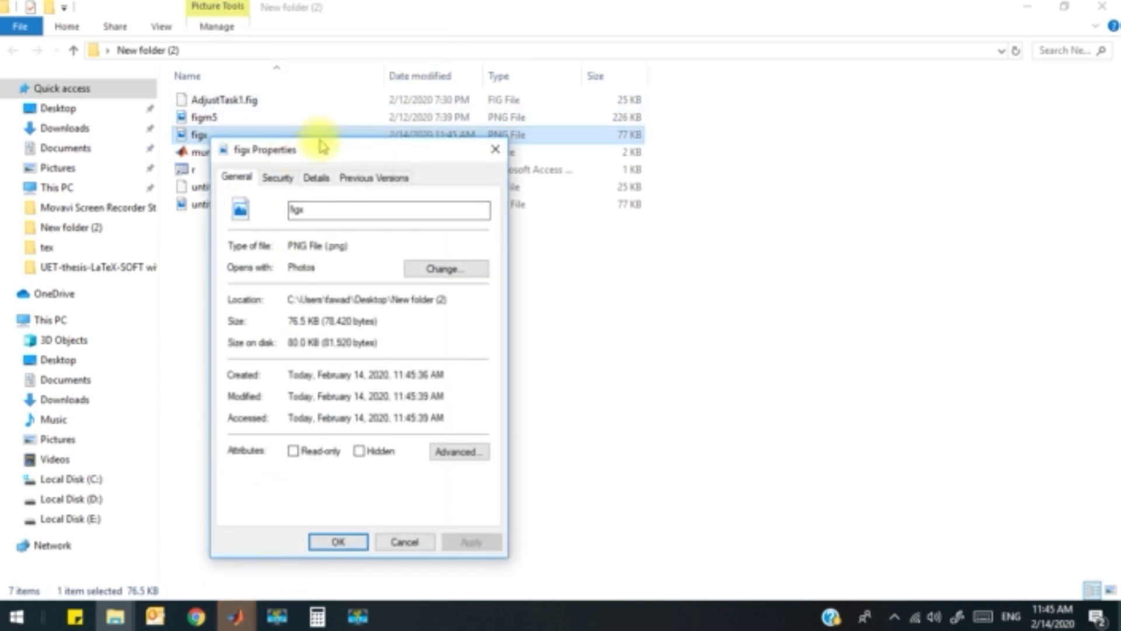
drag(318, 149, 588, 75)
click(591, 105)
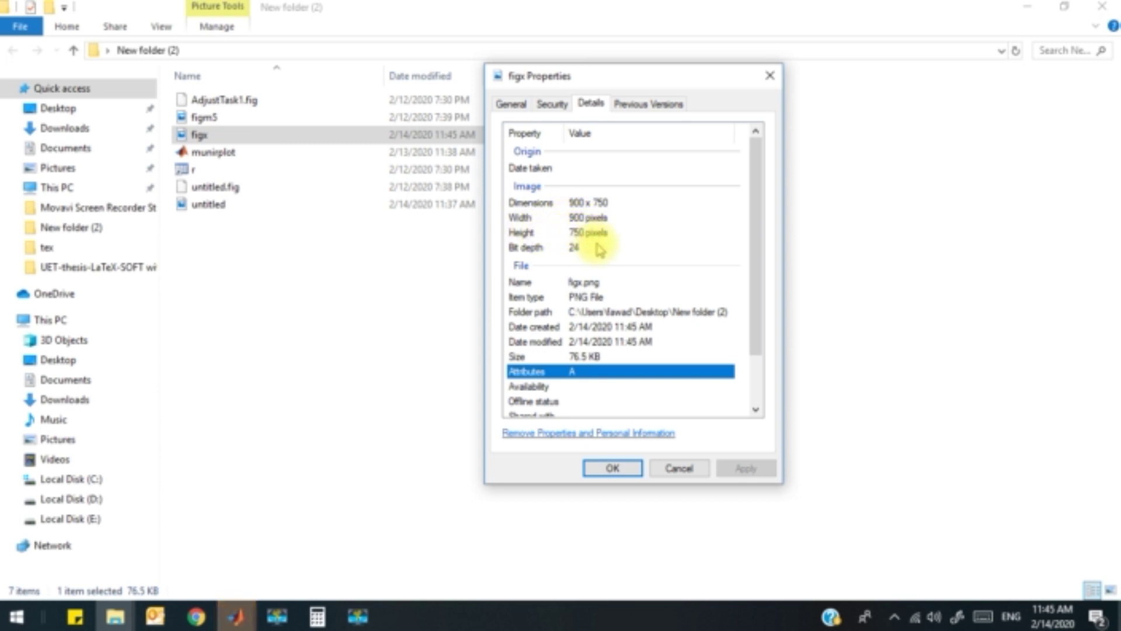
click(250, 616)
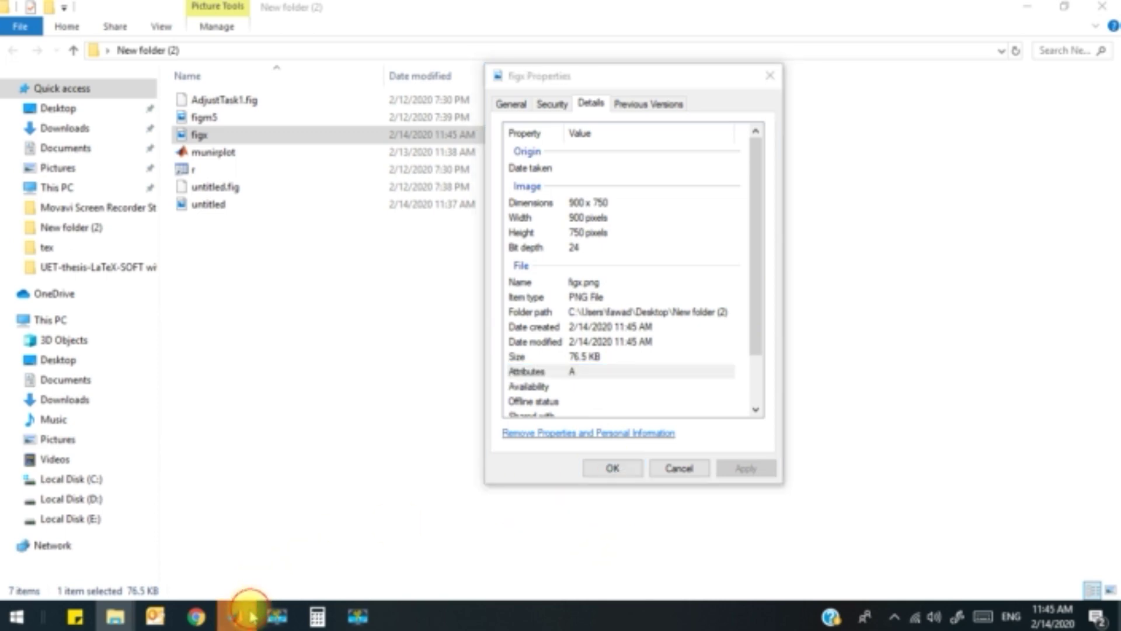
click(375, 533)
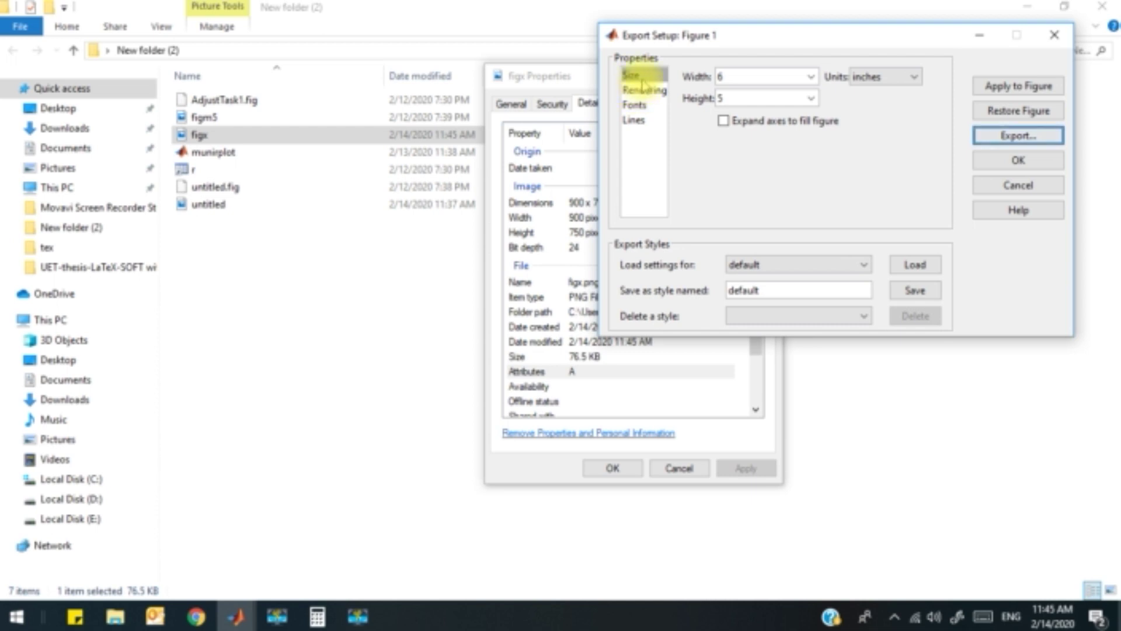
Step: Switch between Size and Rendering in Export Setup to recheck 6 × 5 inches and 150 dpi
click(644, 92)
click(646, 77)
click(648, 92)
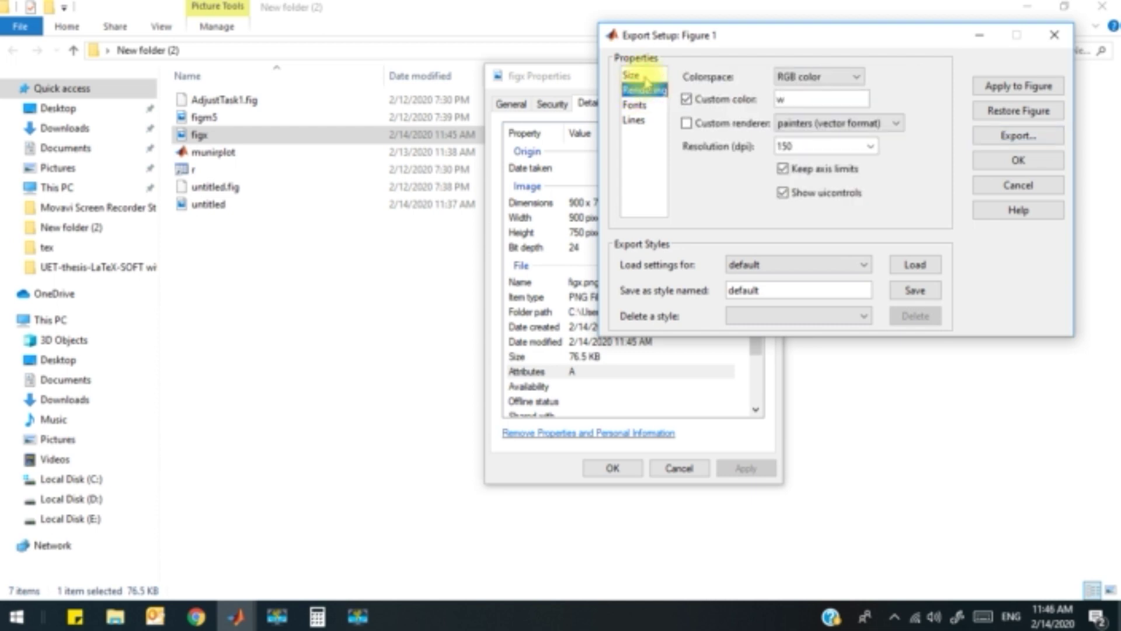
click(647, 79)
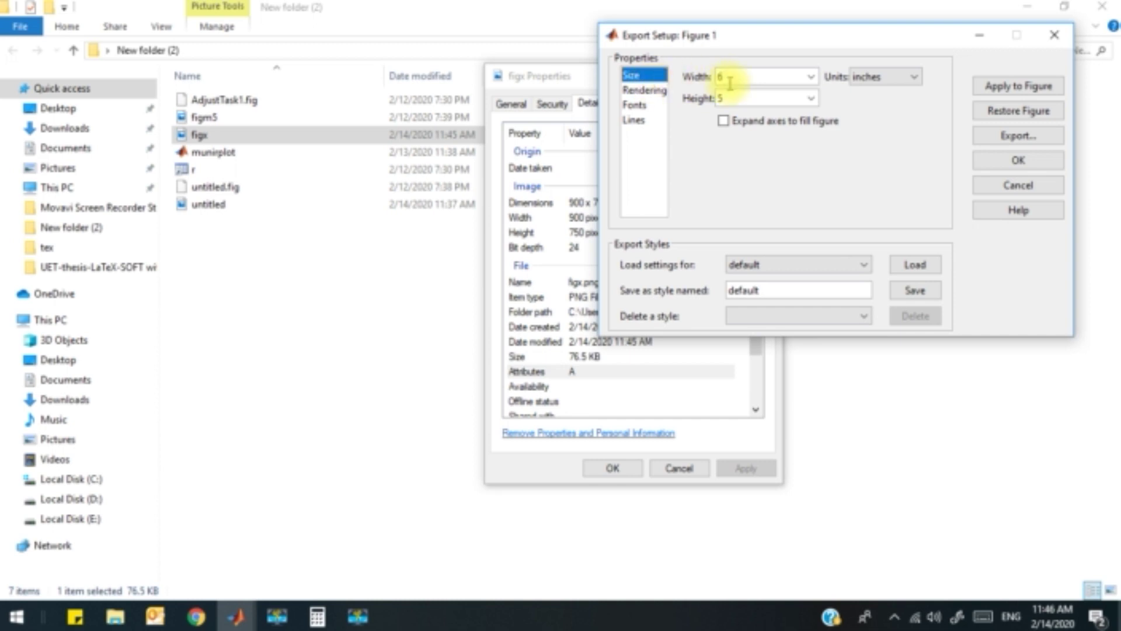
click(640, 90)
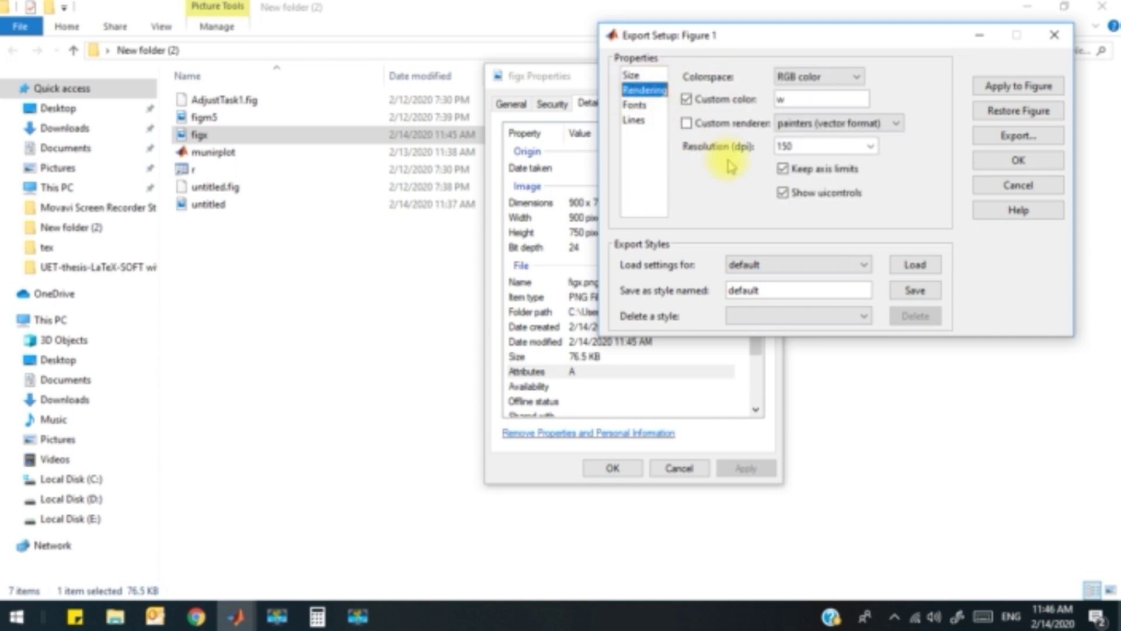